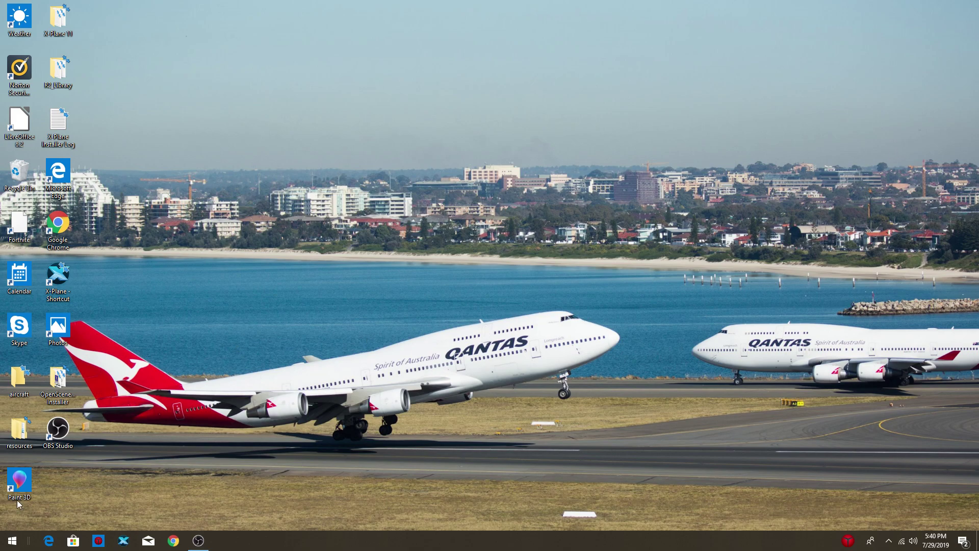
Step: Launch Edge, search Bing for 'simbrief' and go to the SimBrief.com site
left_click(48, 541)
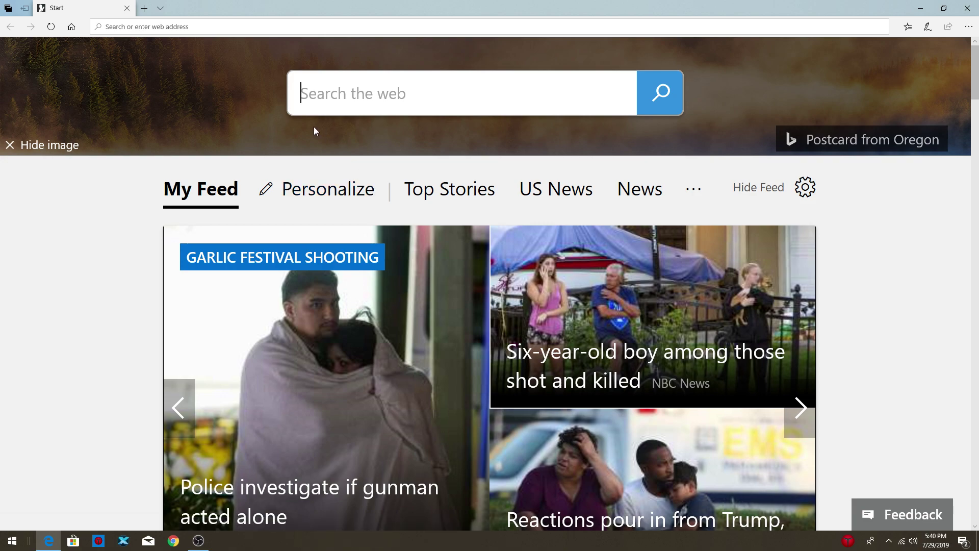
type("SI")
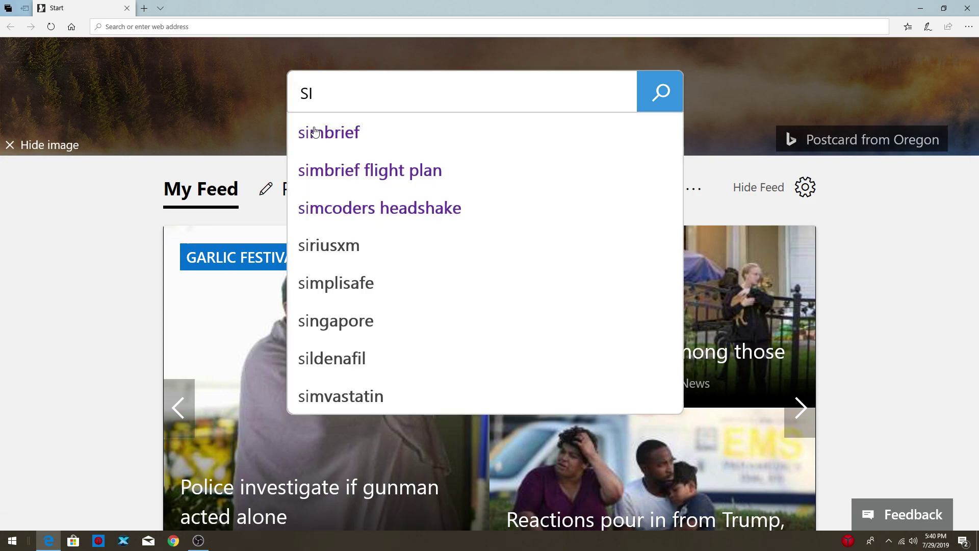
type("mbrief")
key("Return")
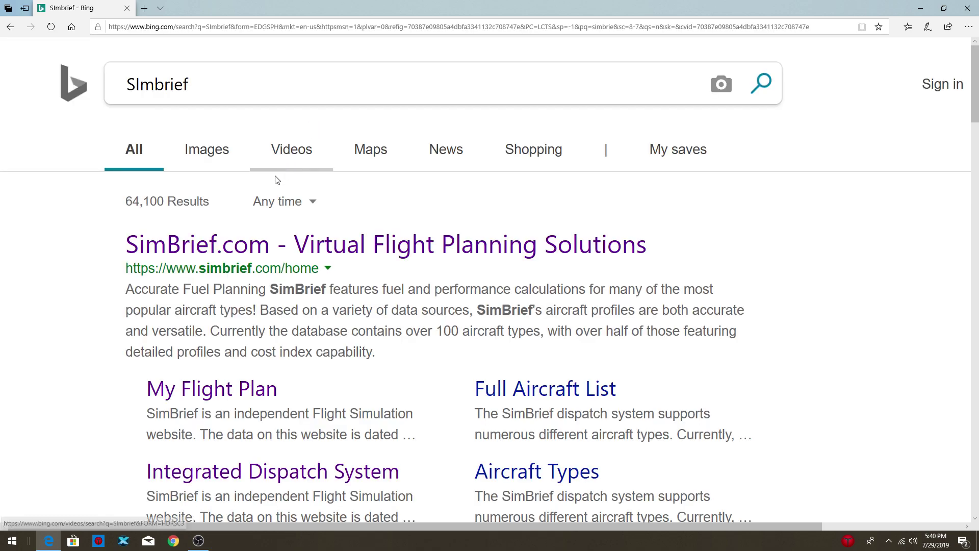
left_click(229, 236)
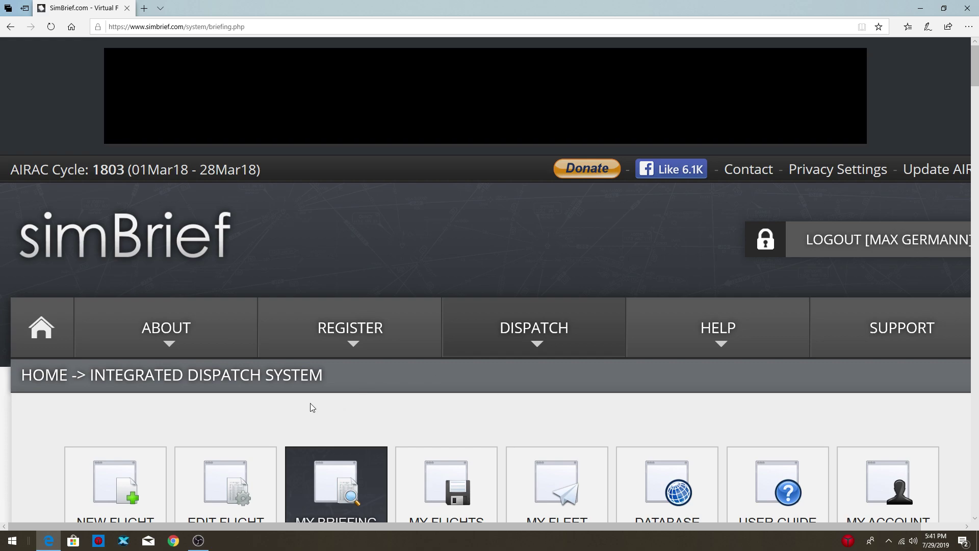
Step: Start a new flight with airline UAL and flight number 234
scroll(158, 485, "down", 1)
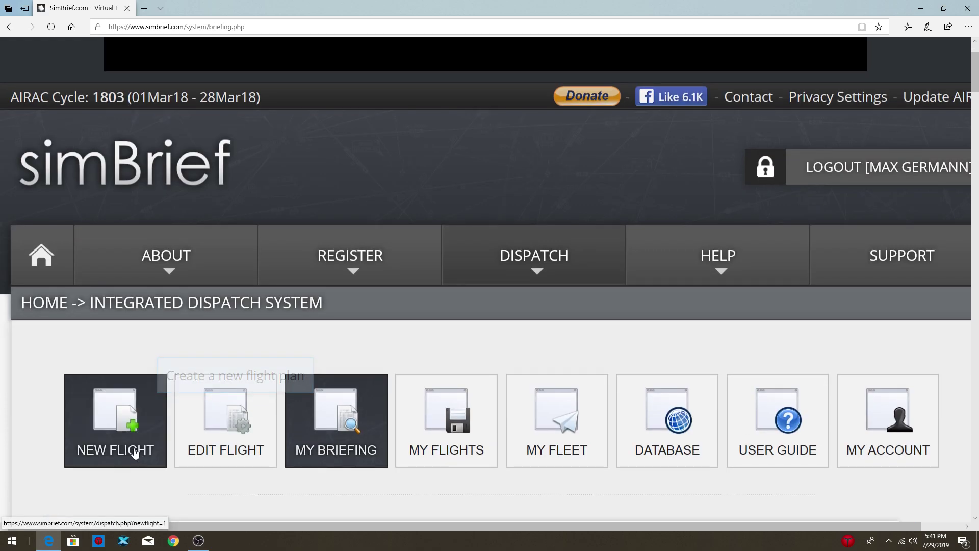
left_click(134, 451)
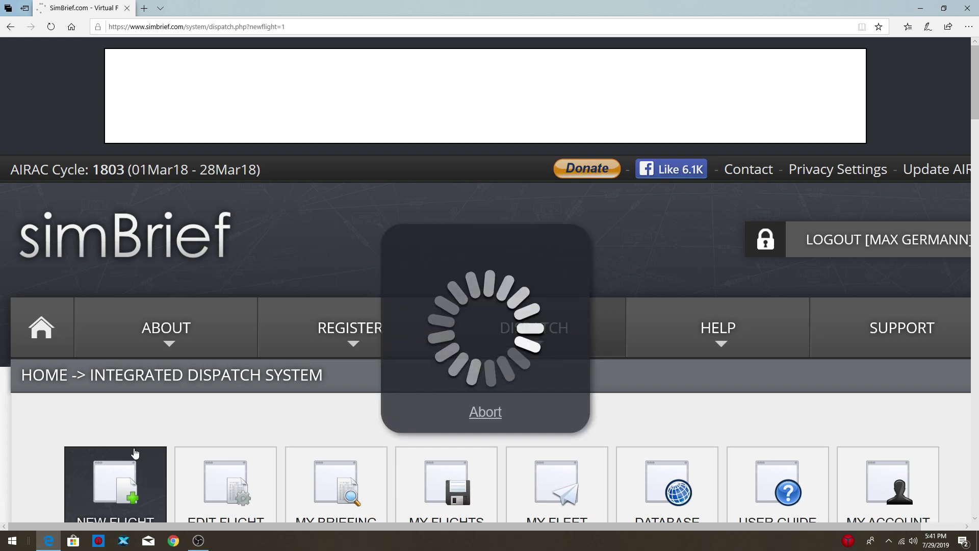
scroll(134, 448, "down", 6)
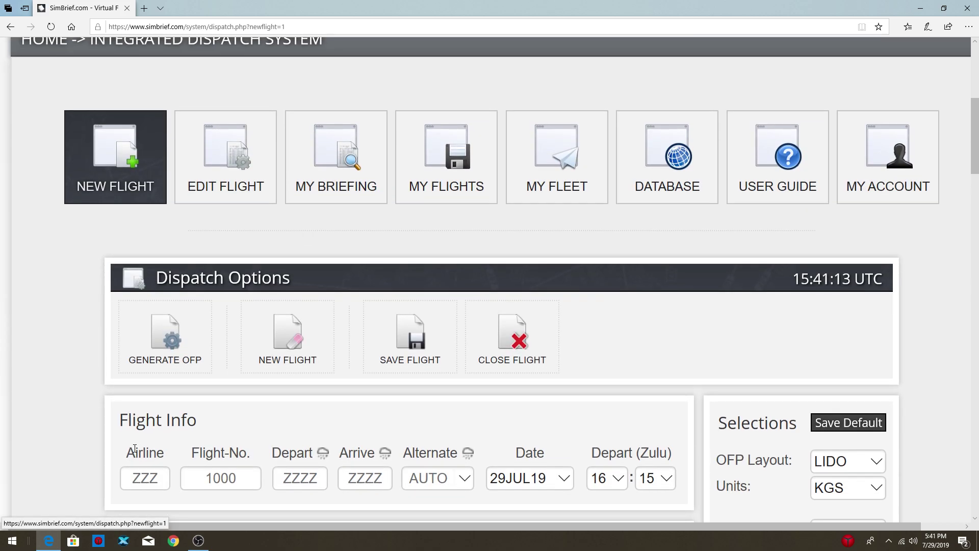
scroll(179, 167, "up", 2)
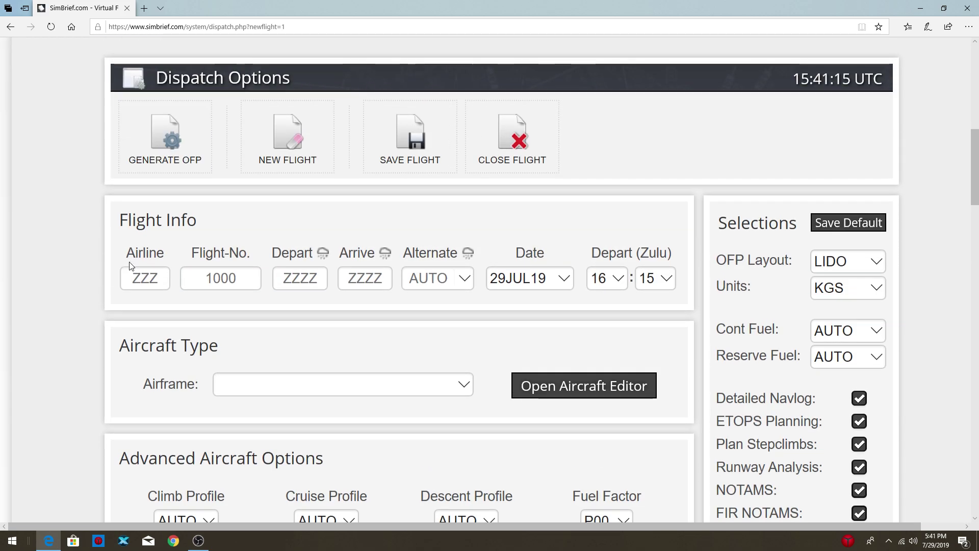
left_click(136, 278)
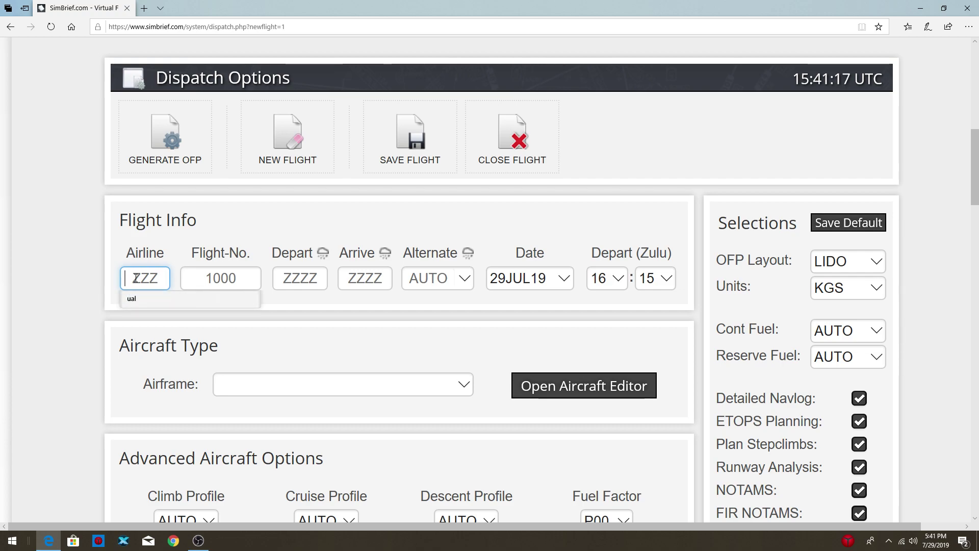
type("UAL")
left_click(192, 277)
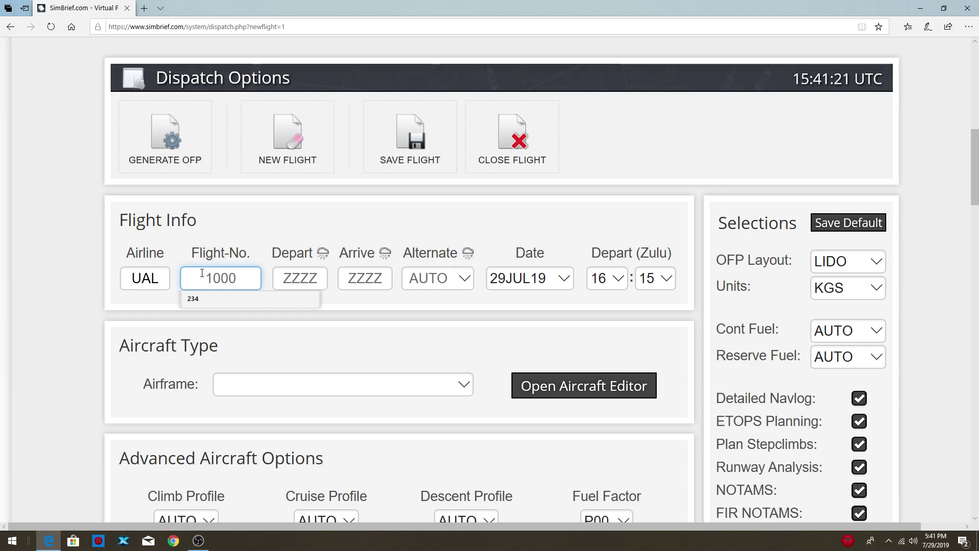
type("234")
Step: Set the departure airport to KORD and the arrival airport to KIAH
left_click(312, 280)
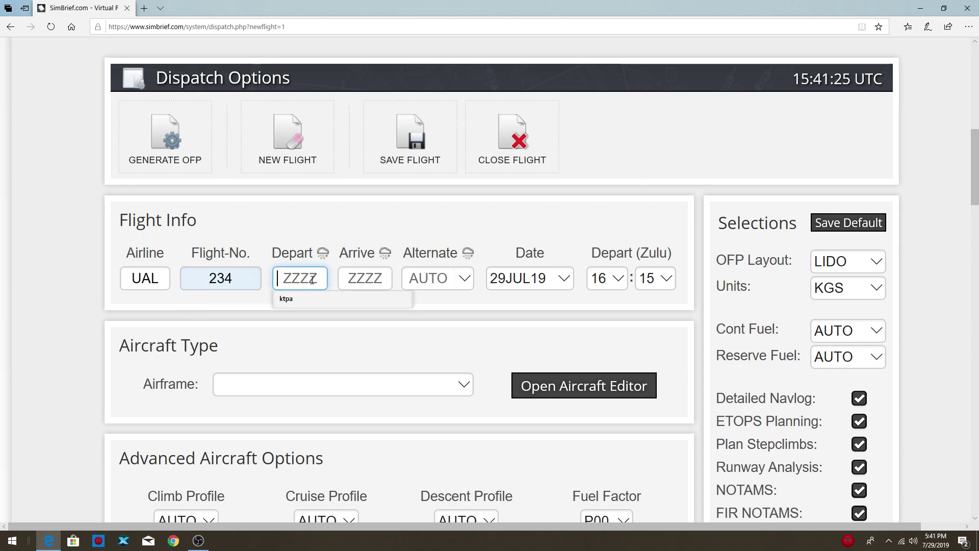
type("KORD")
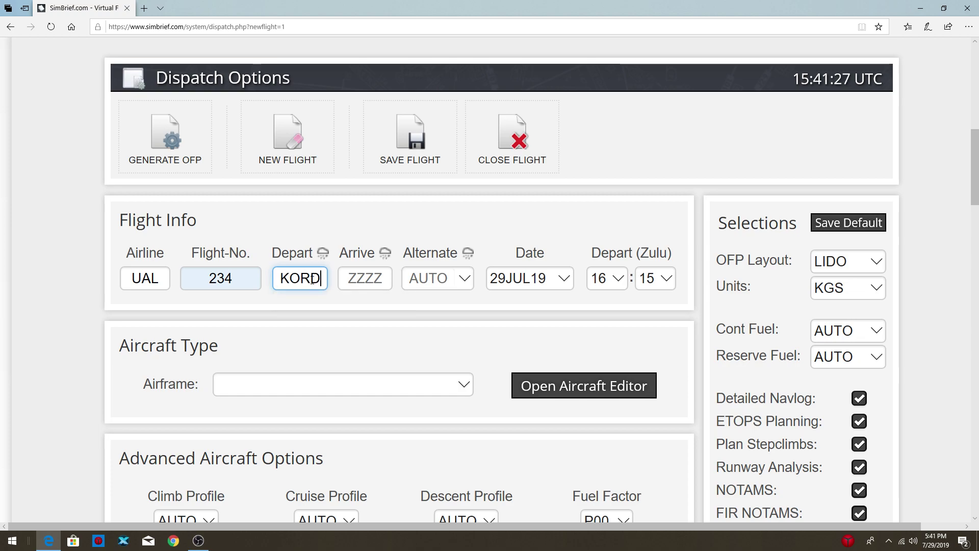
left_click(343, 281)
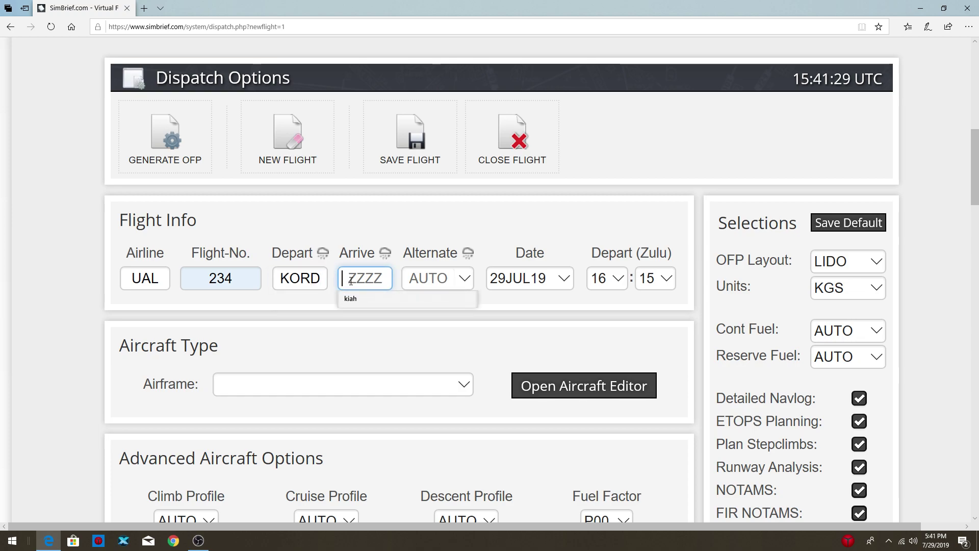
type("KIAH")
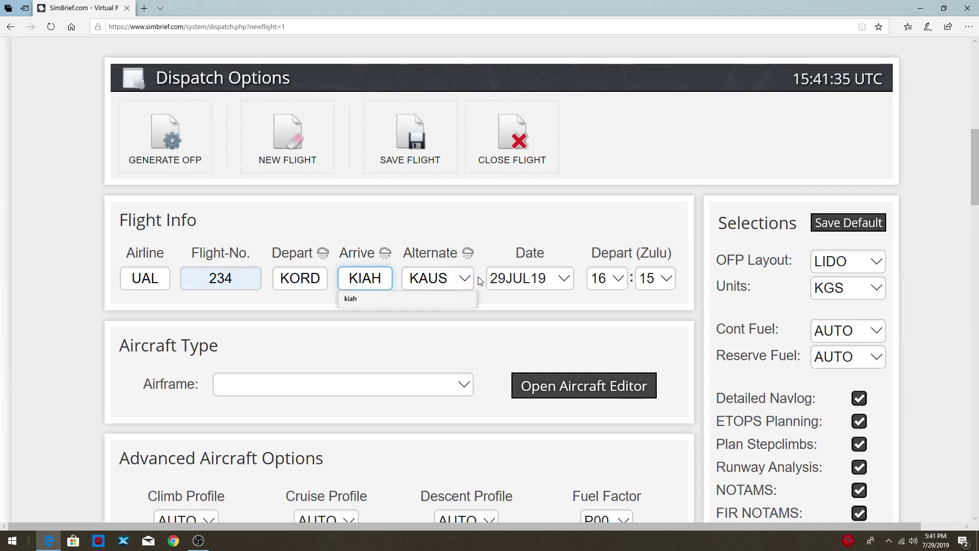
Step: Set the Zulu departure time to 14:10
left_click(622, 283)
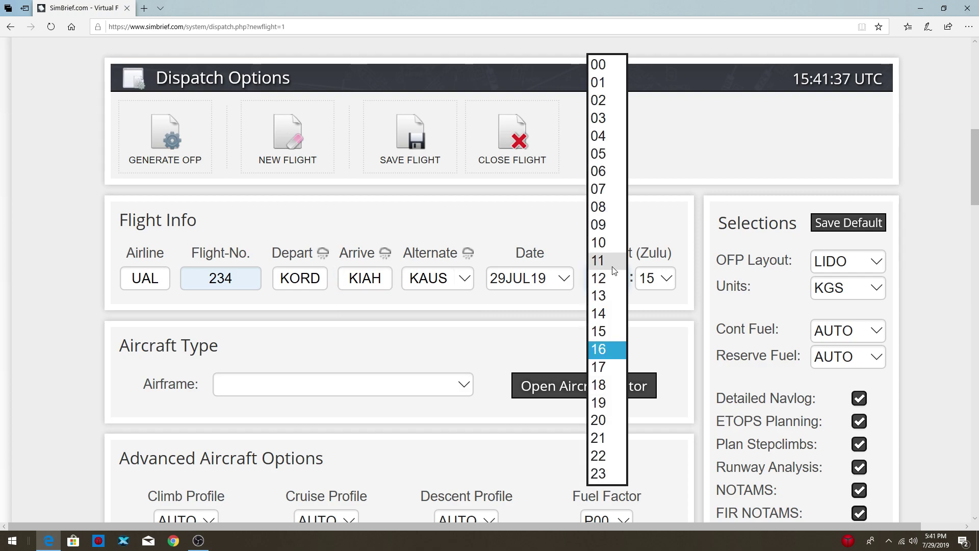
left_click(601, 313)
left_click(667, 278)
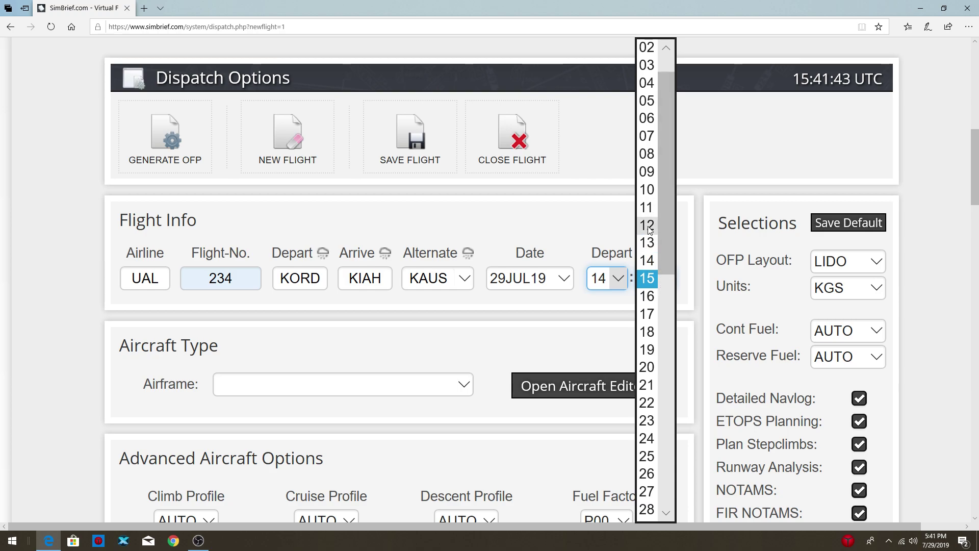
left_click(647, 190)
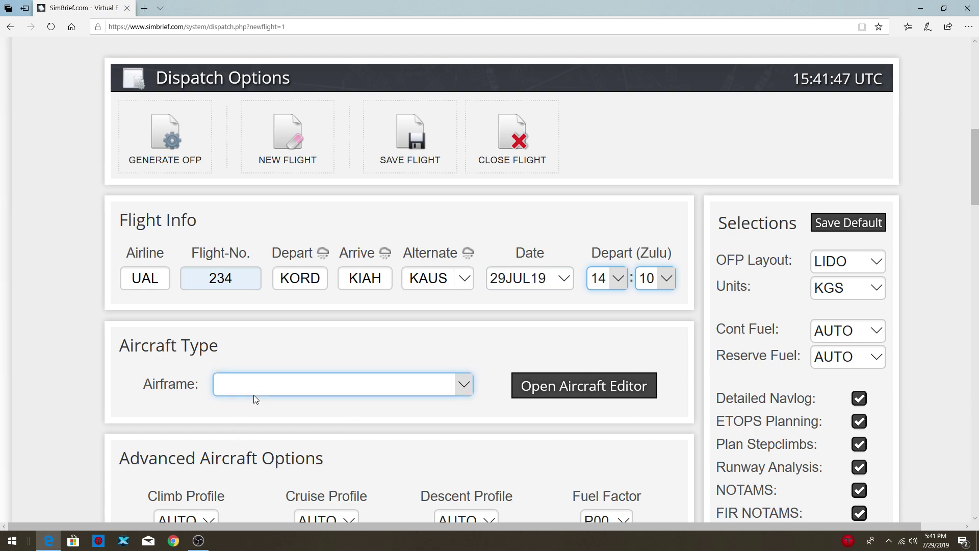
Step: Select the B738 - B737-800 airframe, which fills in registration N806SB and fin 806
left_click(460, 388)
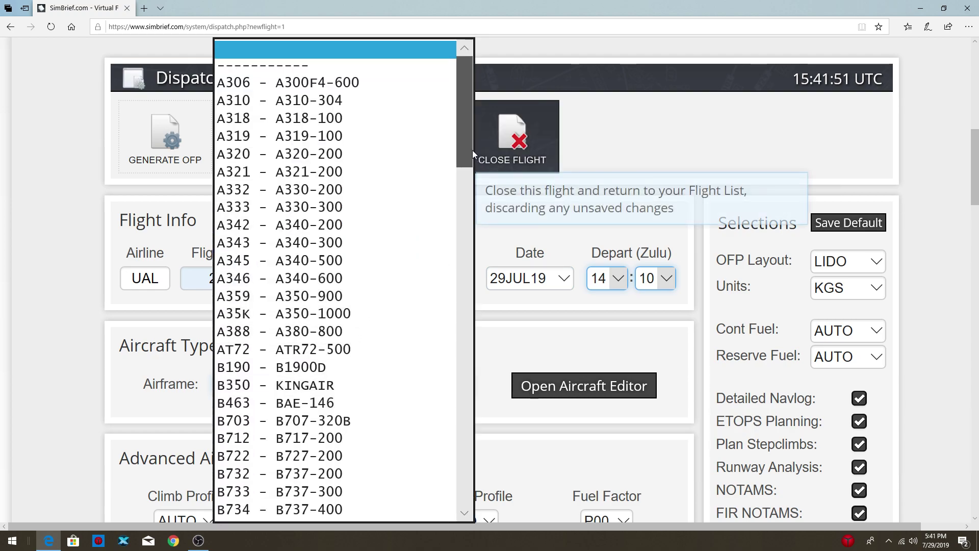
left_click_drag(473, 150, 470, 223)
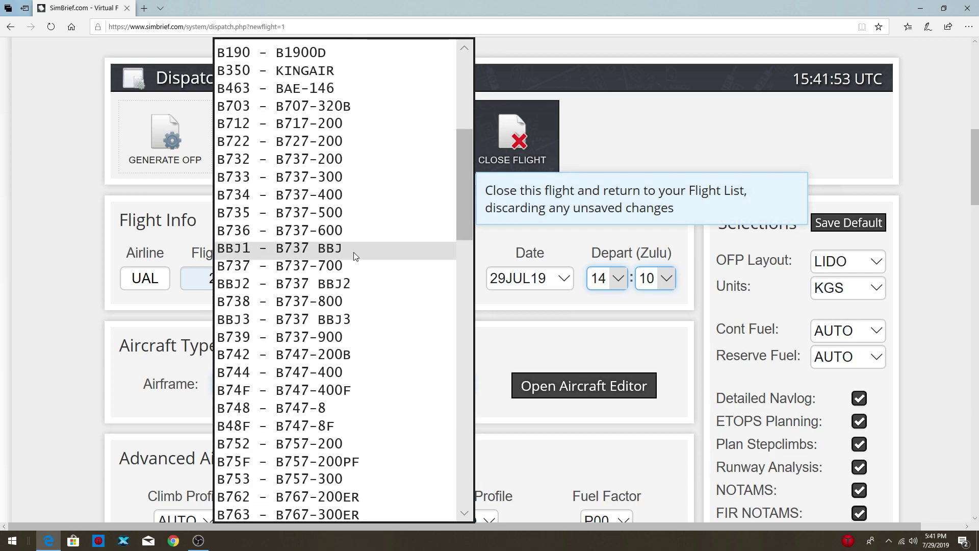
left_click(273, 306)
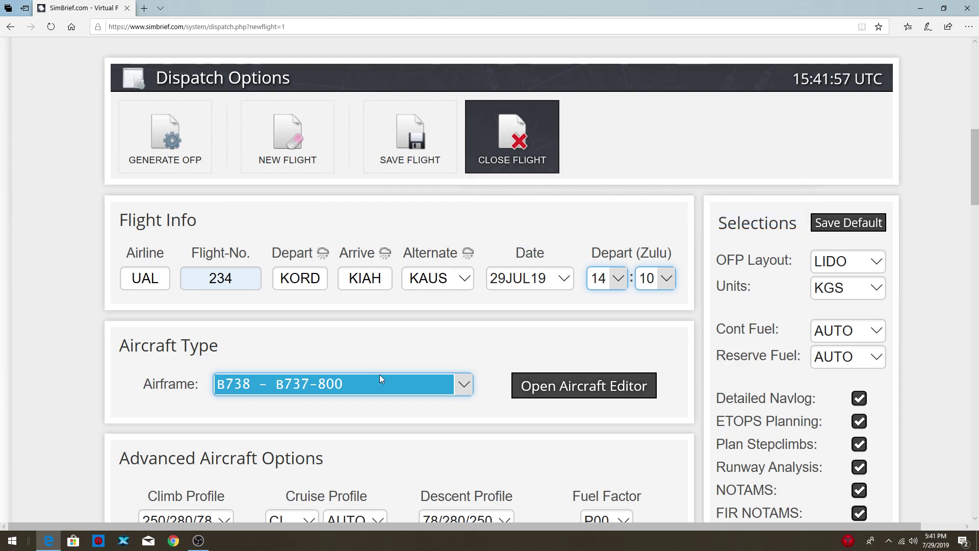
scroll(380, 374, "down", 3)
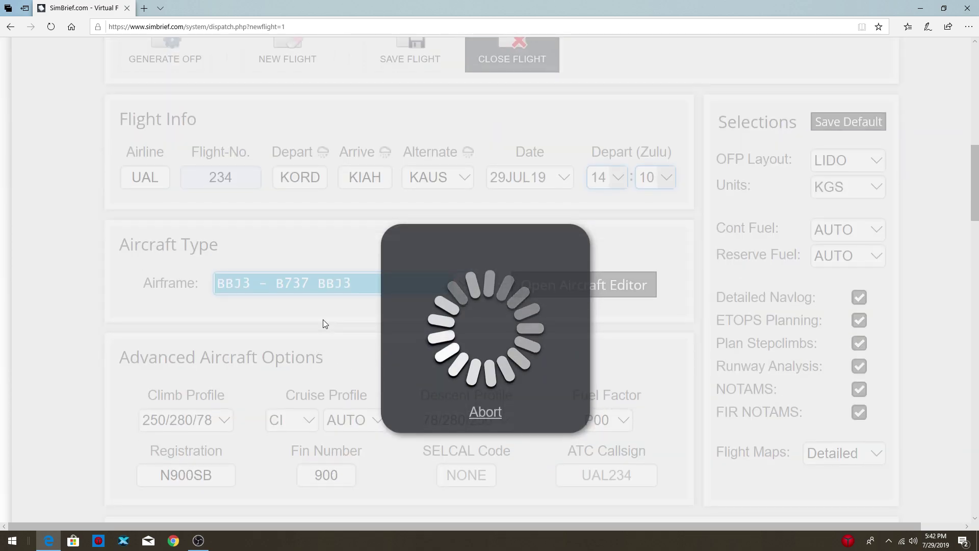
scroll(327, 316, "down", 2)
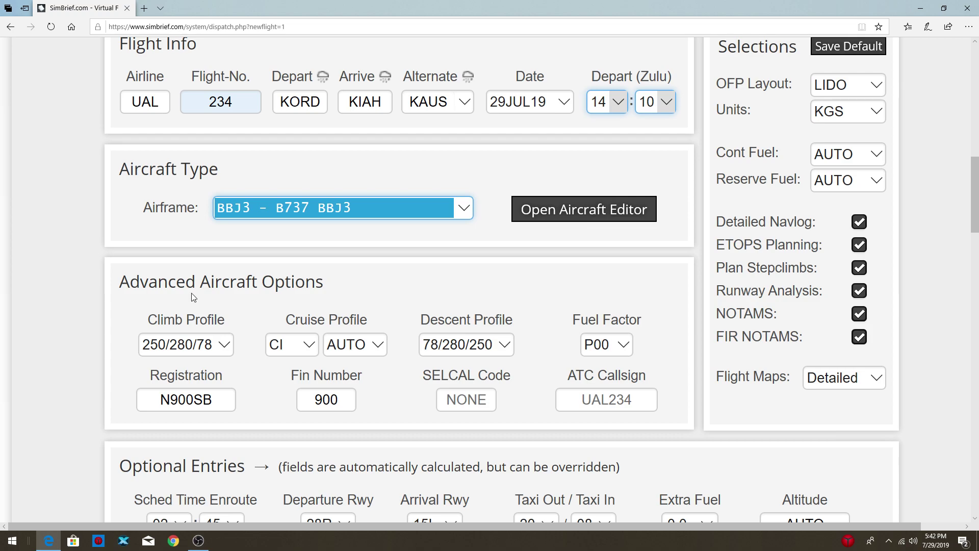
scroll(193, 297, "down", 3)
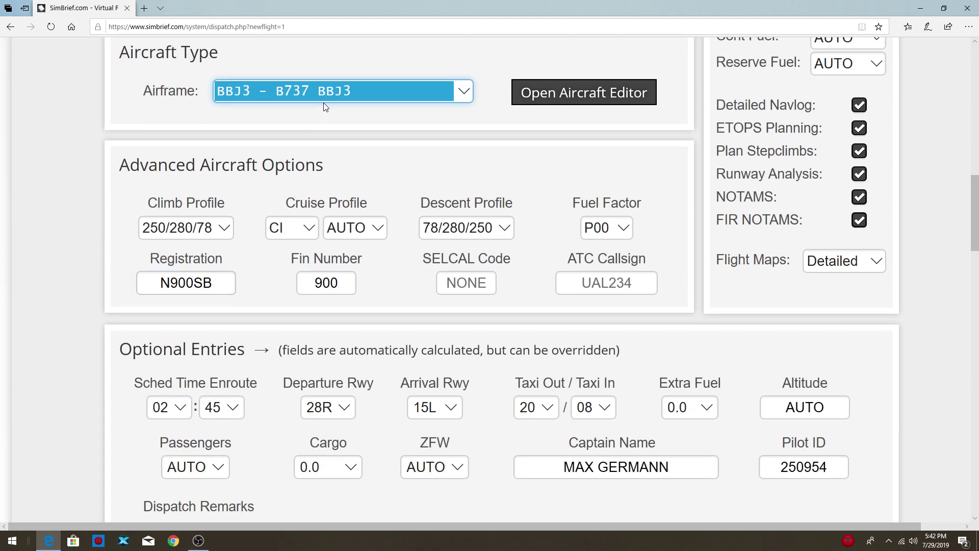
left_click(456, 89)
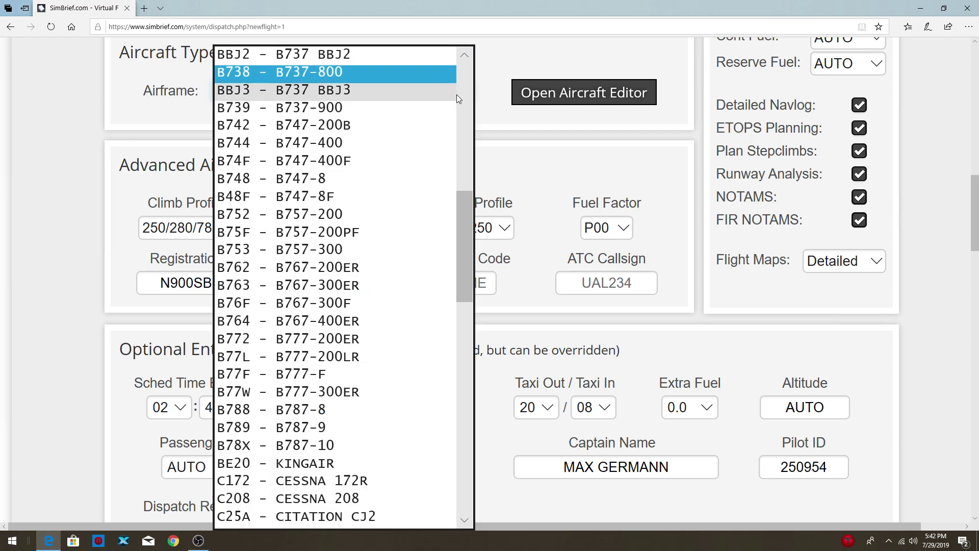
left_click(437, 82)
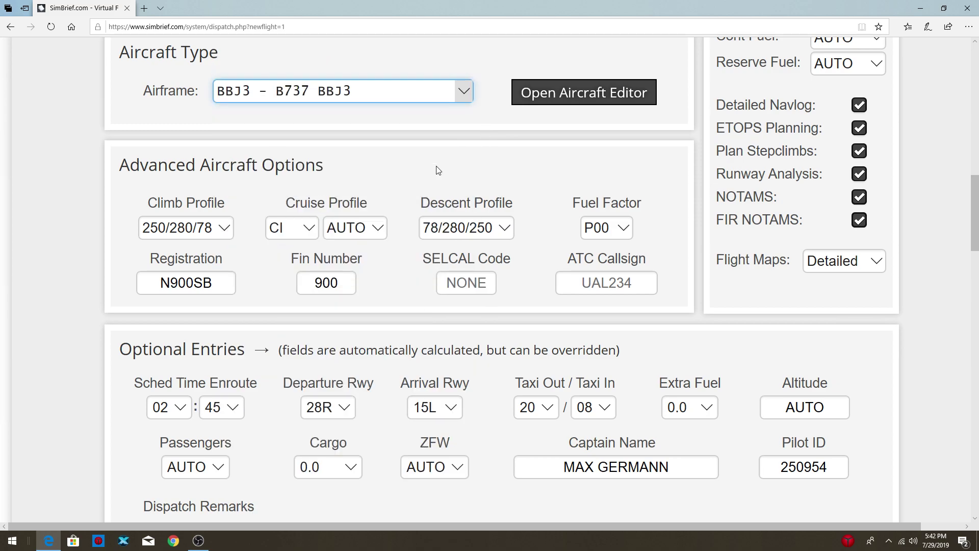
left_click(343, 90)
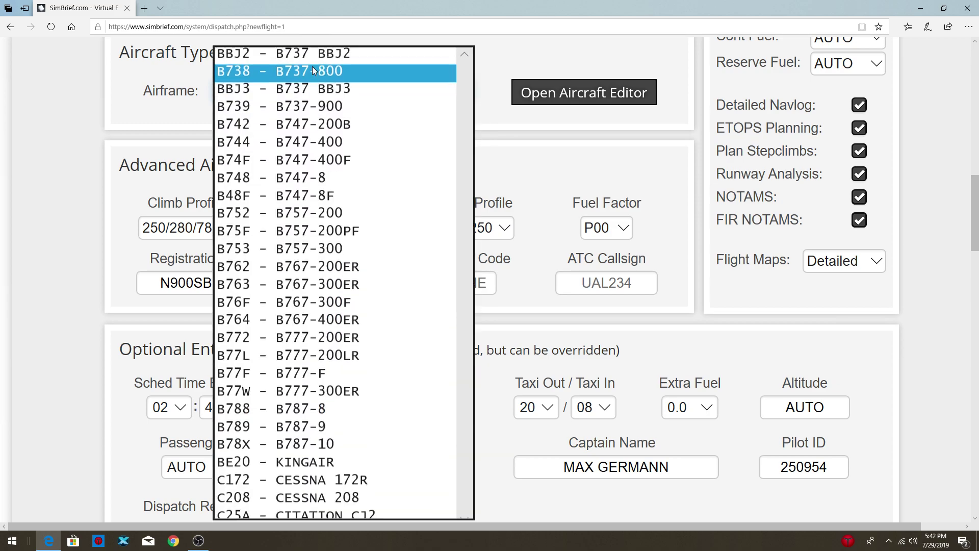
left_click(313, 70)
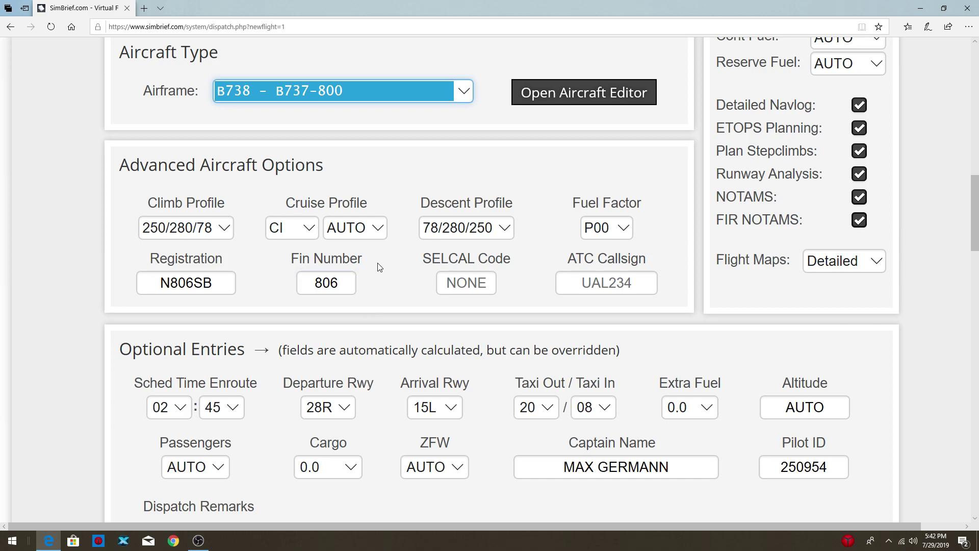
Step: Analyze the route BACEN BLOKR BEKKI FAM J137 LIT J180 SWB HUDZY3 as valid for AIRAC 1803, 865 nm
scroll(248, 249, "down", 1)
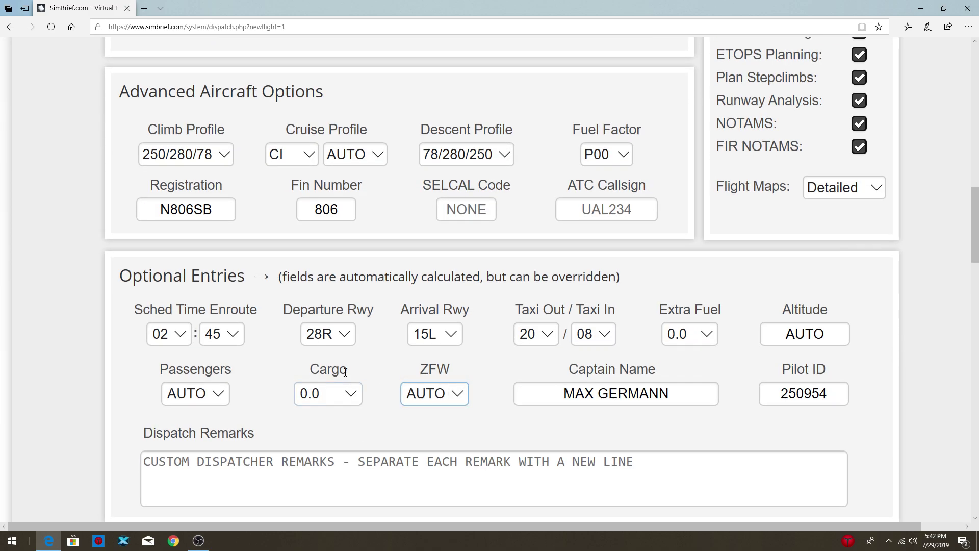
scroll(406, 365, "down", 3)
left_click(371, 263)
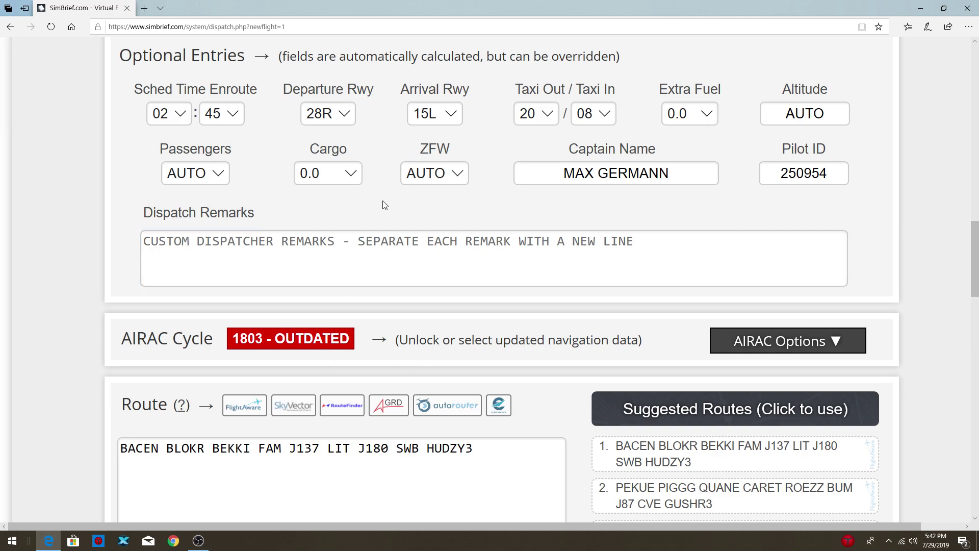
left_click(344, 457)
scroll(384, 443, "down", 3)
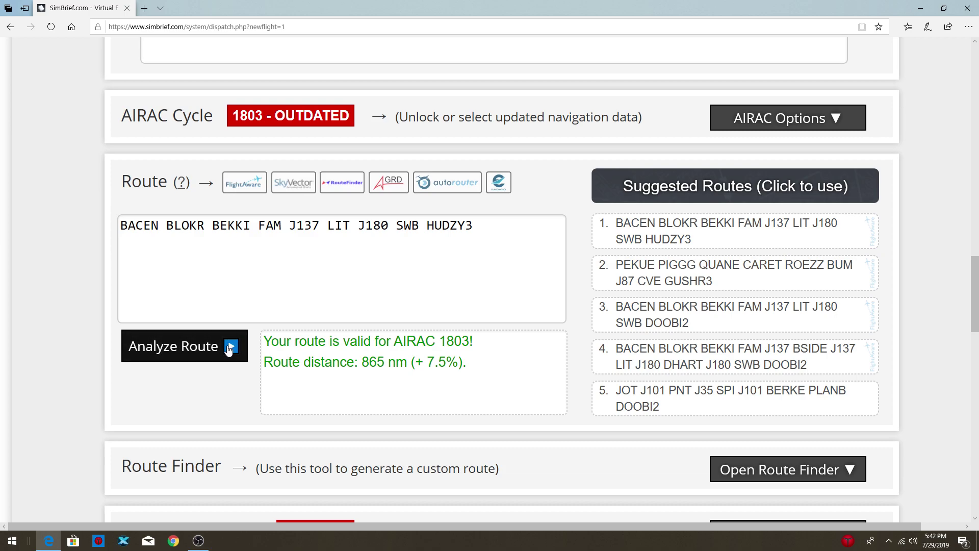
left_click(229, 347)
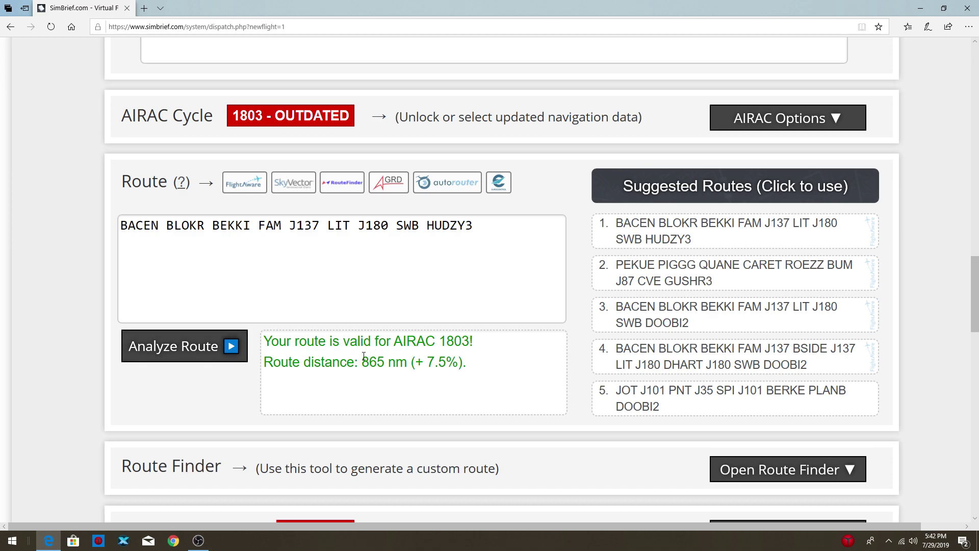
scroll(42, 285, "up", 10)
scroll(41, 285, "up", 5)
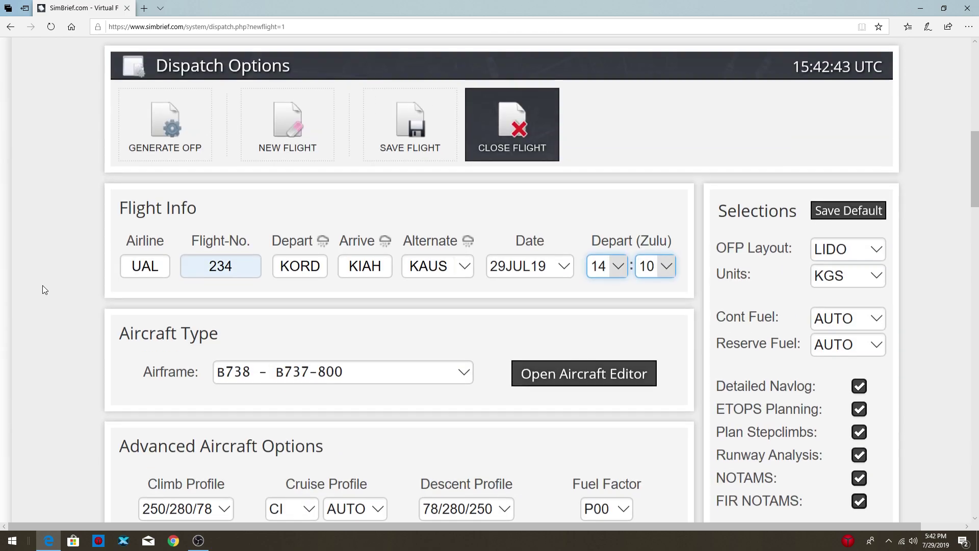
scroll(42, 285, "up", 2)
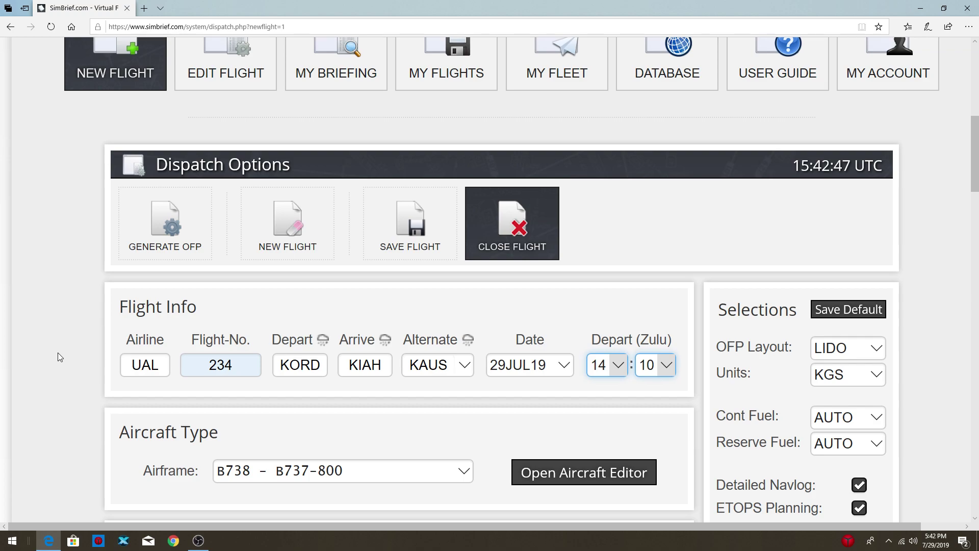
Step: Generate the OFP for UAL 234, confirm with Yes, and wait for the briefing to finish
left_click(141, 246)
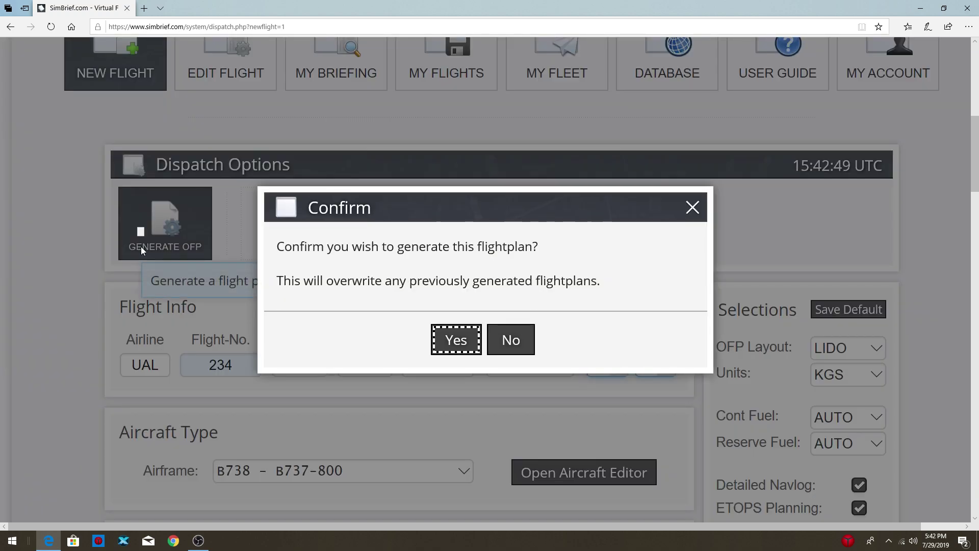
left_click(444, 340)
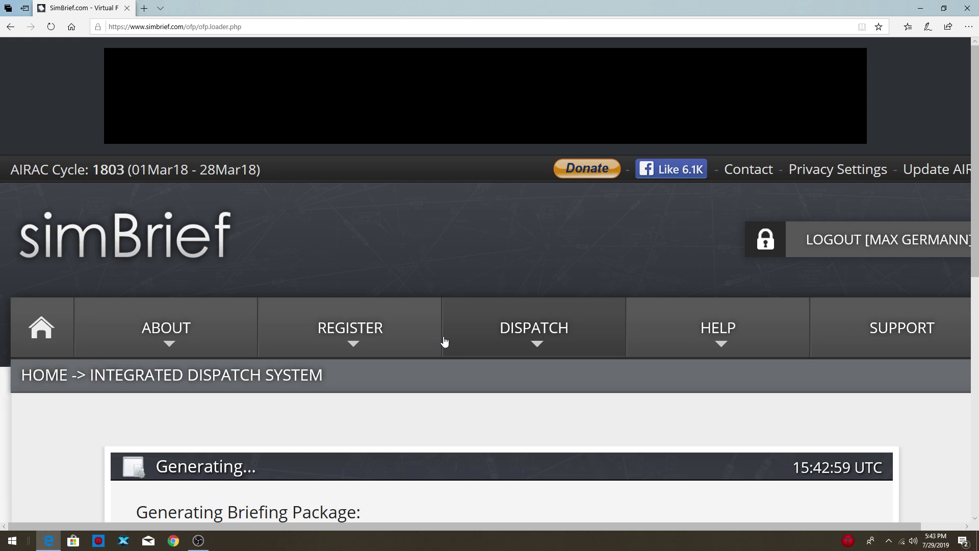
scroll(299, 448, "down", 4)
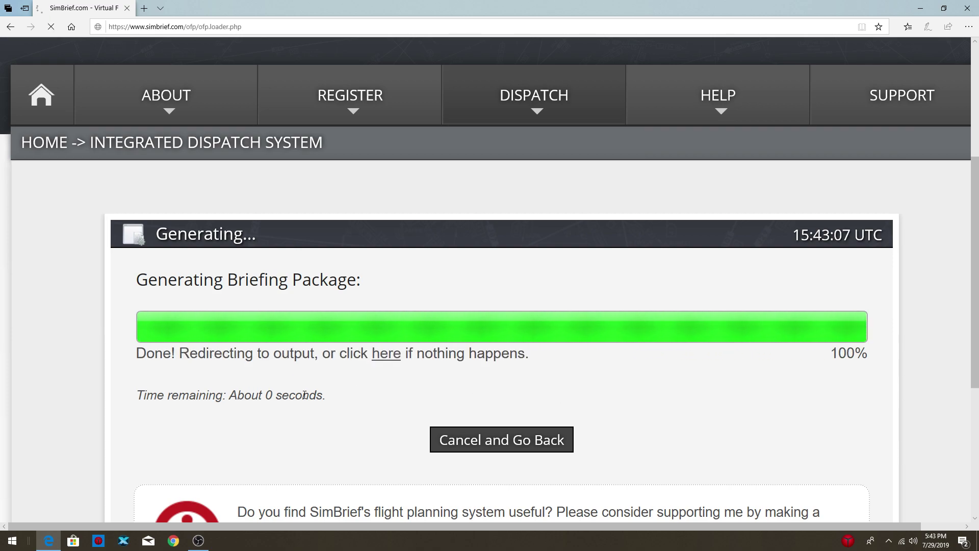
scroll(345, 378, "down", 1)
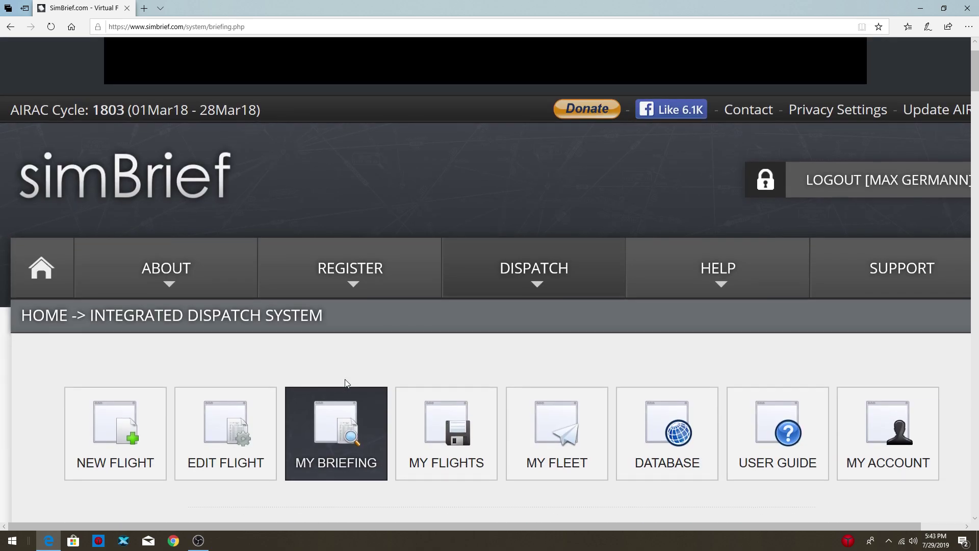
scroll(48, 374, "down", 2)
scroll(48, 374, "down", 1)
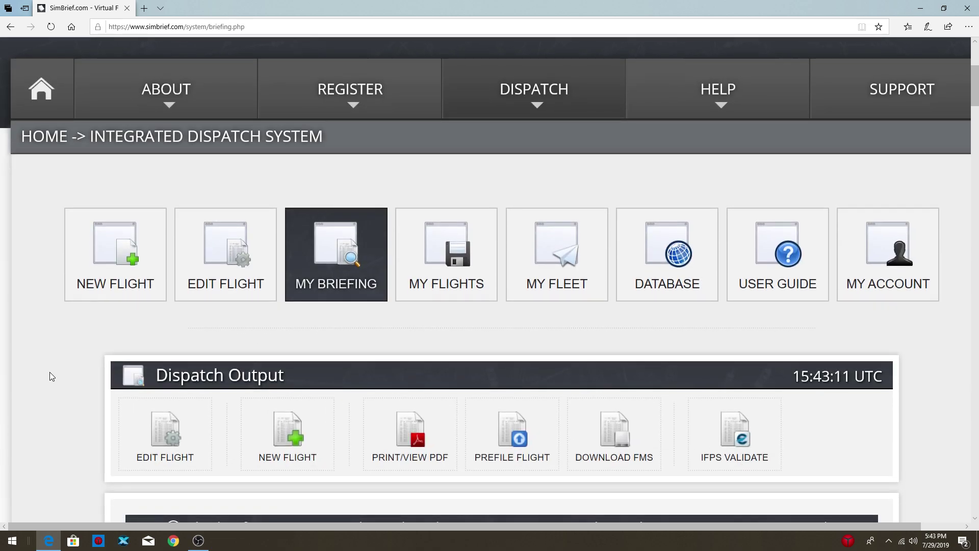
scroll(47, 374, "down", 6)
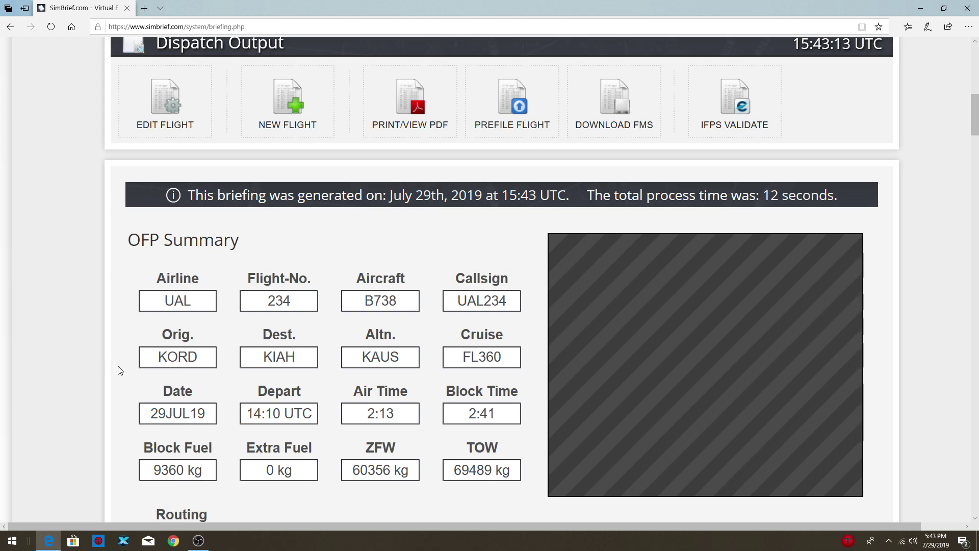
scroll(120, 369, "down", 2)
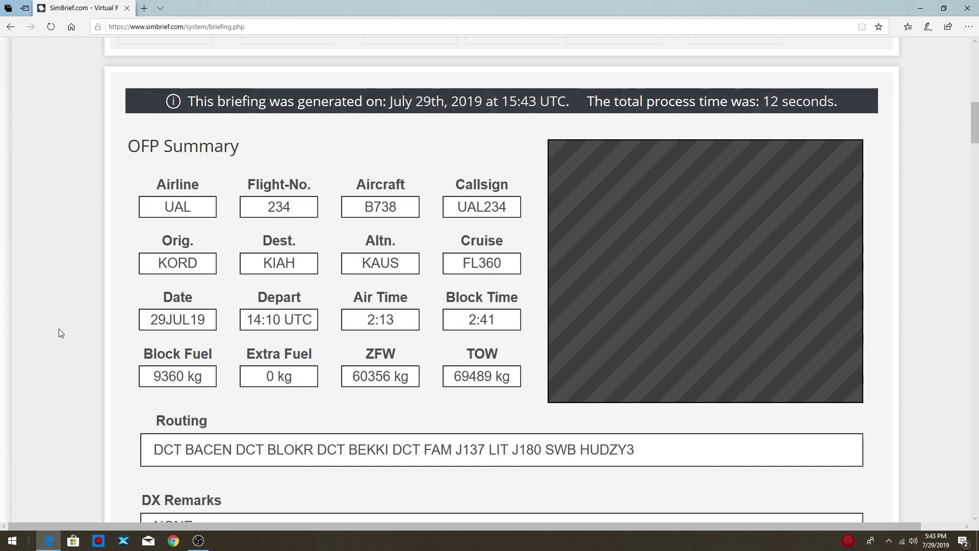
scroll(59, 329, "down", 1)
scroll(60, 393, "down", 3)
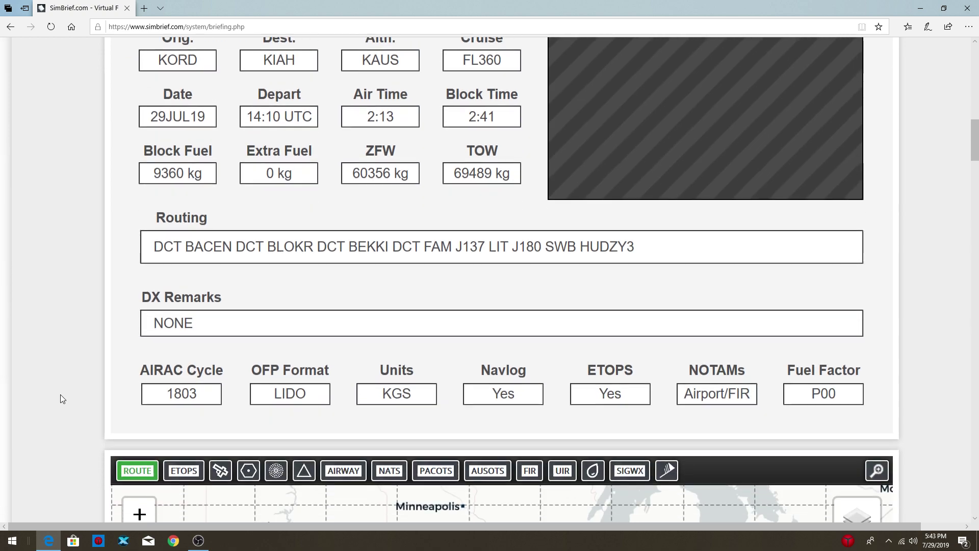
scroll(60, 393, "down", 3)
scroll(60, 394, "down", 5)
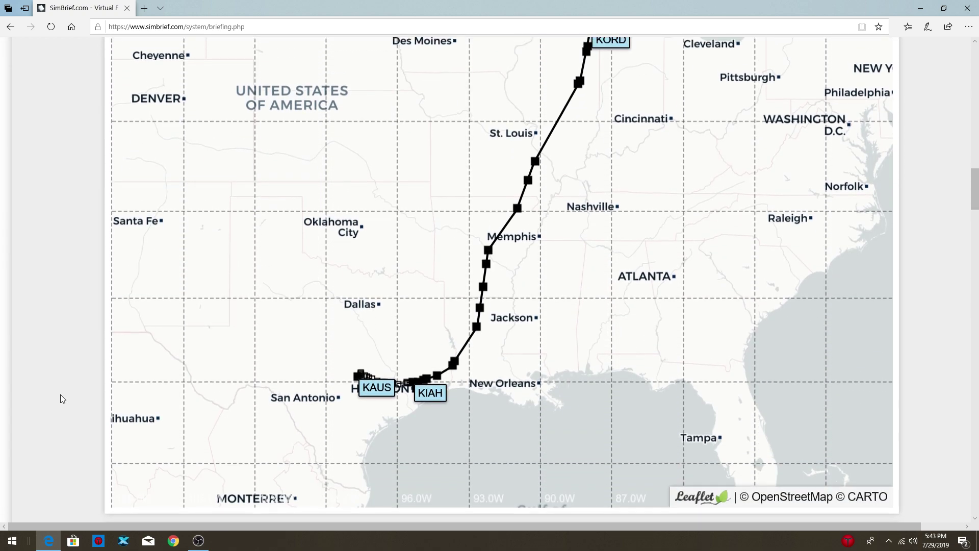
scroll(61, 394, "up", 1)
scroll(60, 394, "down", 2)
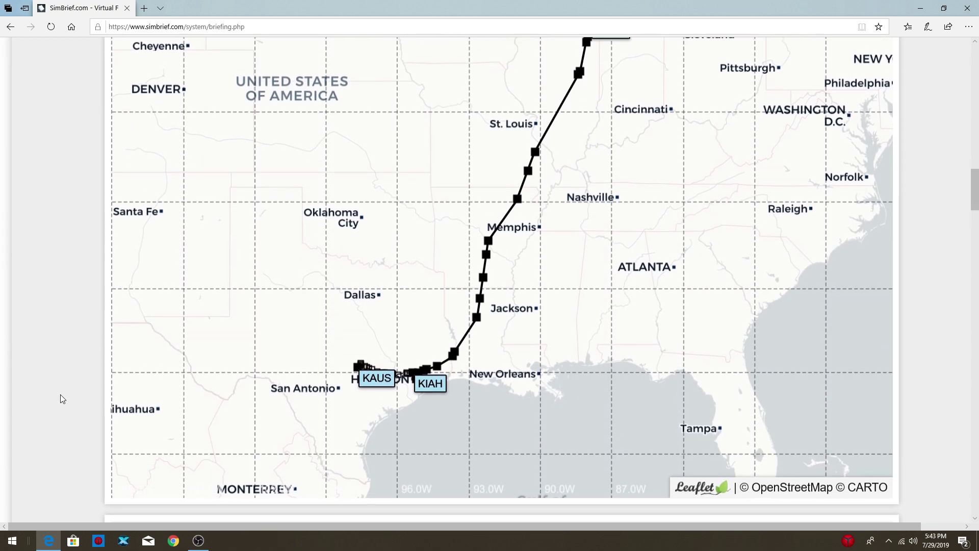
scroll(60, 393, "down", 2)
scroll(60, 396, "down", 2)
scroll(60, 395, "down", 3)
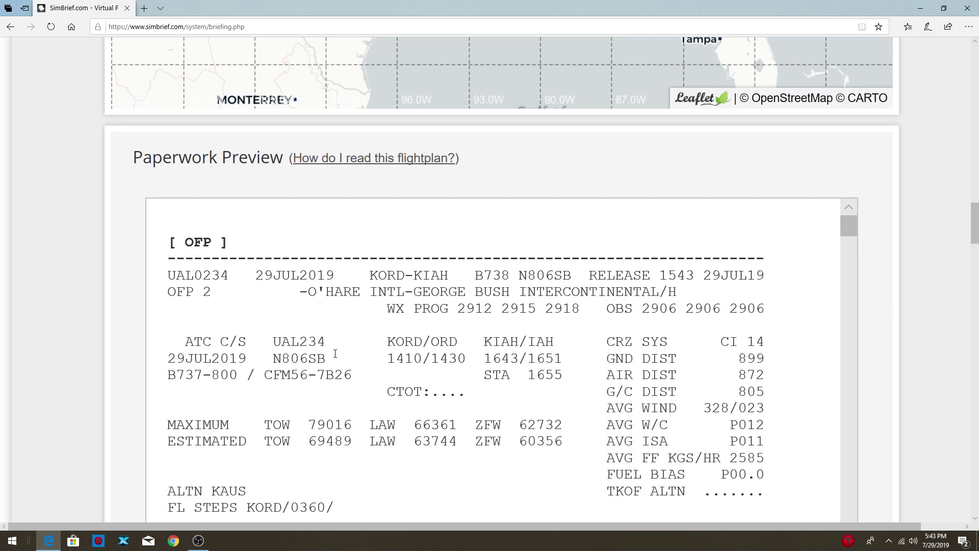
Step: Scroll through the Paperwork Preview to review the fuel figures and the KAUS alternate route
scroll(143, 338, "down", 2)
scroll(127, 340, "down", 1)
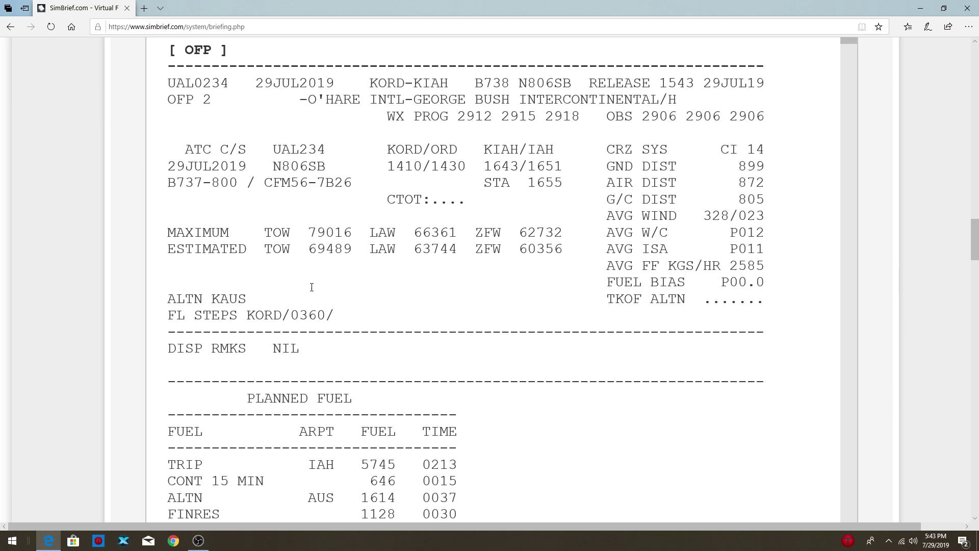
scroll(376, 301, "down", 7)
scroll(376, 301, "down", 2)
scroll(375, 302, "up", 5)
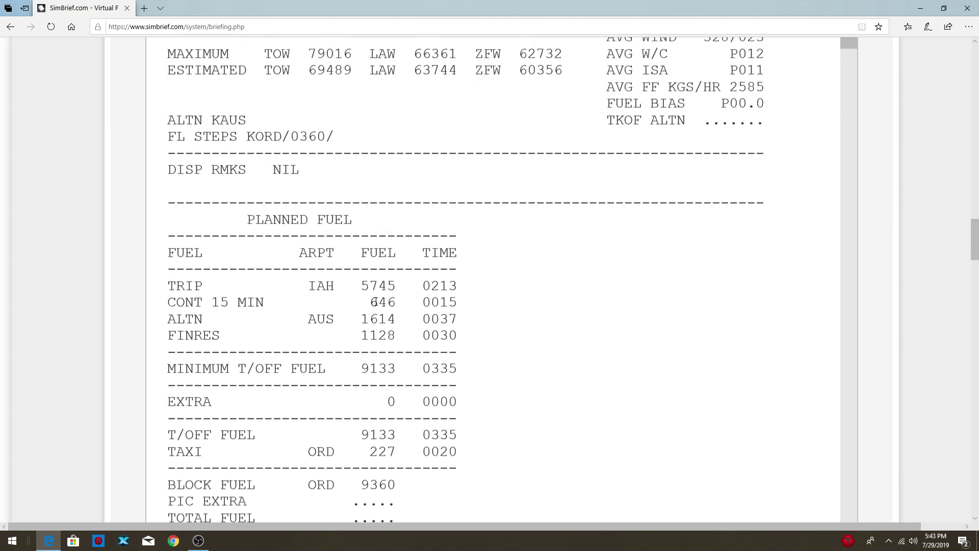
scroll(375, 304, "up", 2)
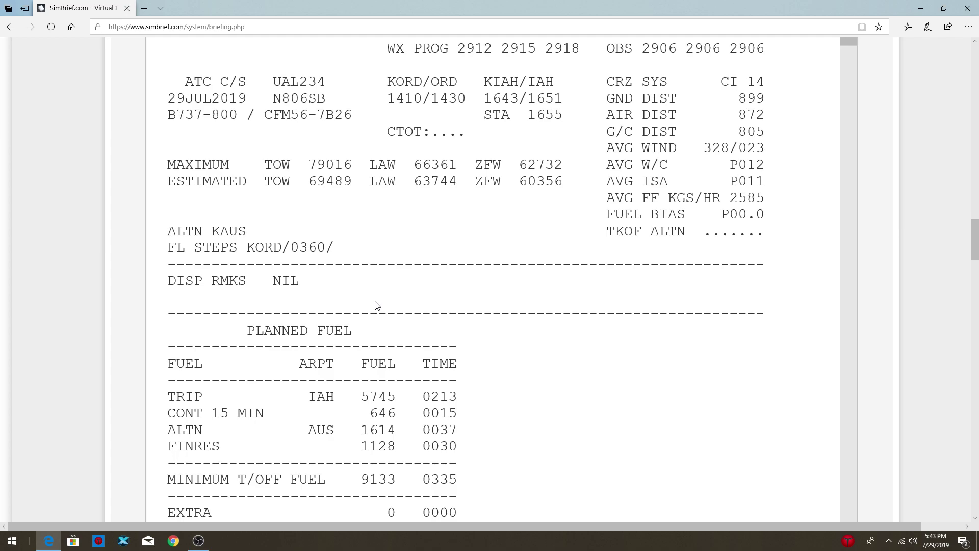
scroll(375, 304, "down", 3)
scroll(376, 303, "down", 3)
scroll(376, 301, "down", 2)
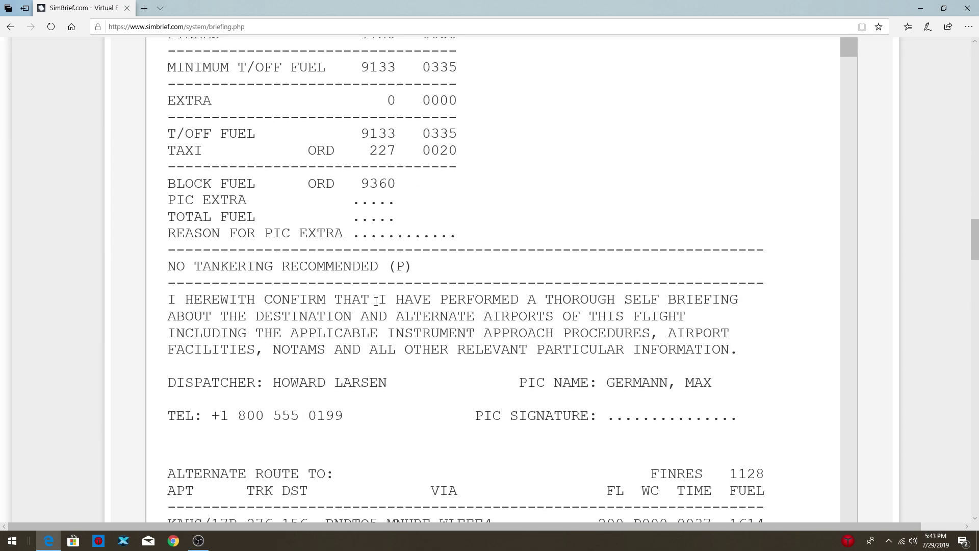
scroll(376, 301, "down", 3)
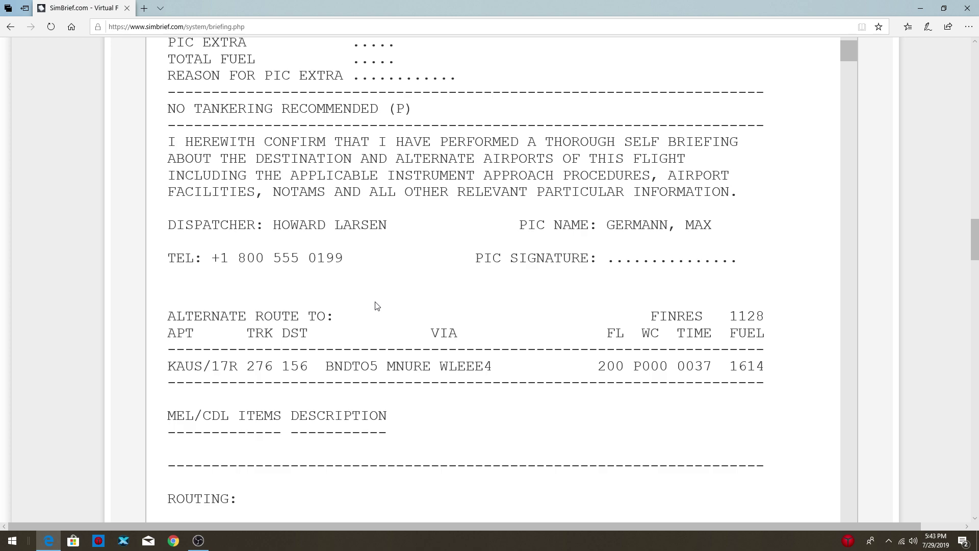
scroll(377, 305, "down", 1)
scroll(376, 301, "down", 2)
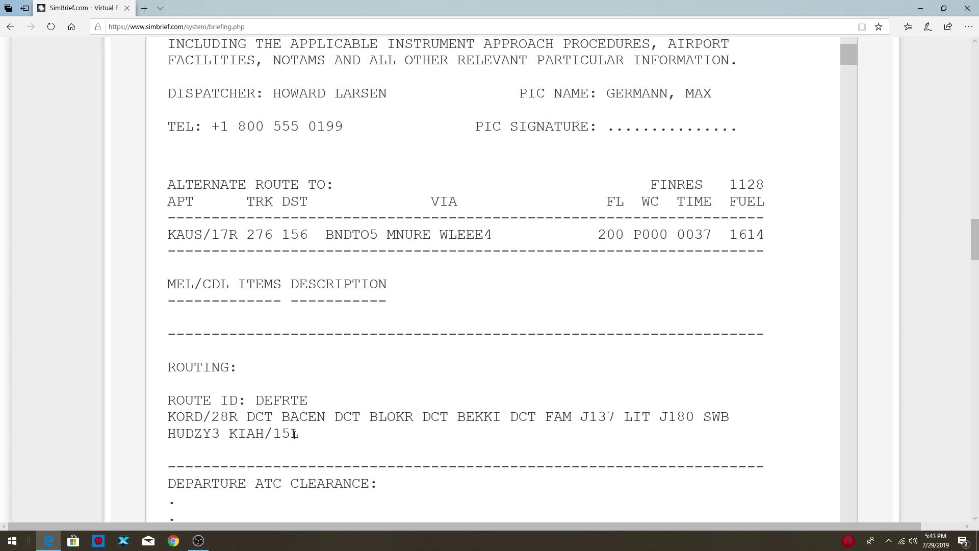
Step: Highlight the KORD/28R–KIAH/15L route string, then return up to the route map
left_click_drag(294, 434, 137, 398)
left_click(130, 399)
scroll(138, 299, "up", 6)
scroll(138, 299, "up", 4)
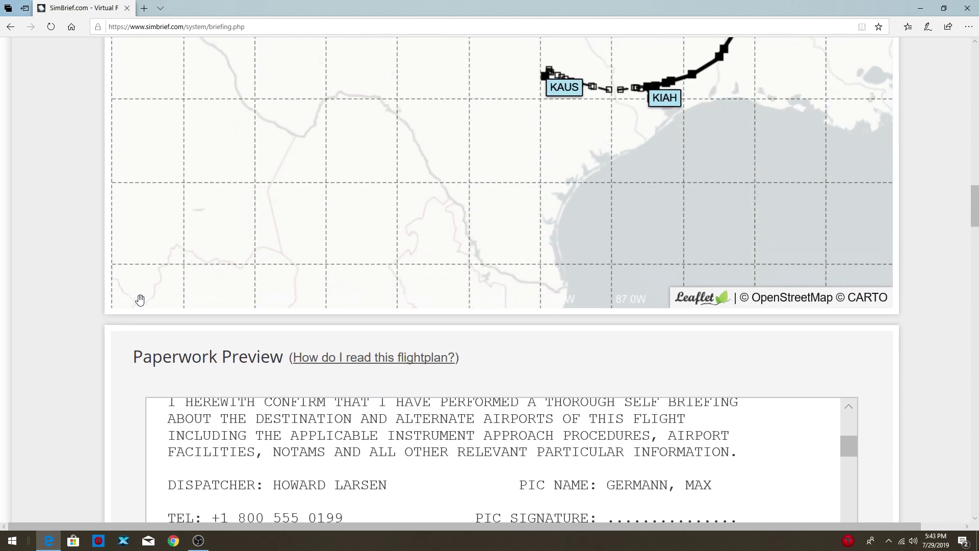
scroll(138, 299, "up", 3)
scroll(247, 213, "down", 2)
scroll(247, 212, "down", 1)
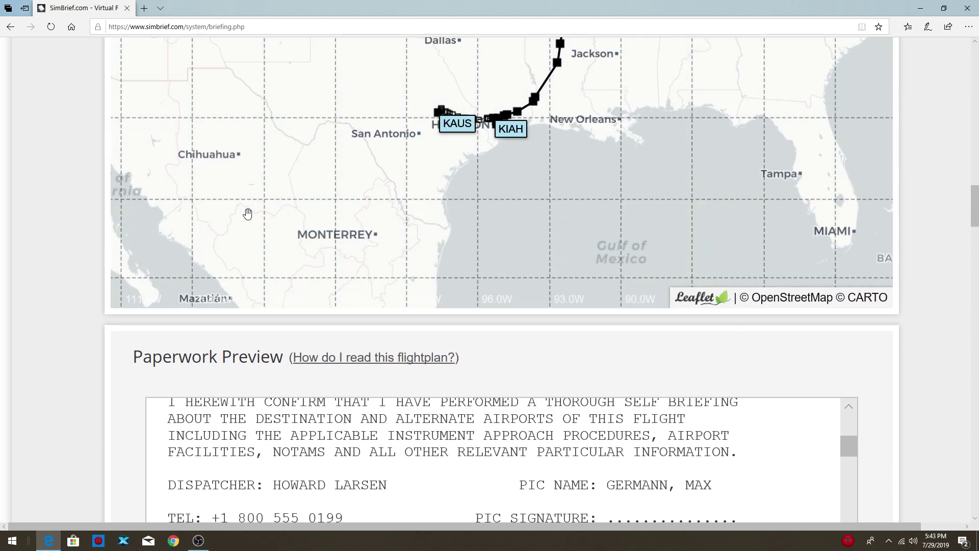
scroll(41, 224, "up", 3)
scroll(41, 228, "up", 2)
scroll(41, 227, "up", 2)
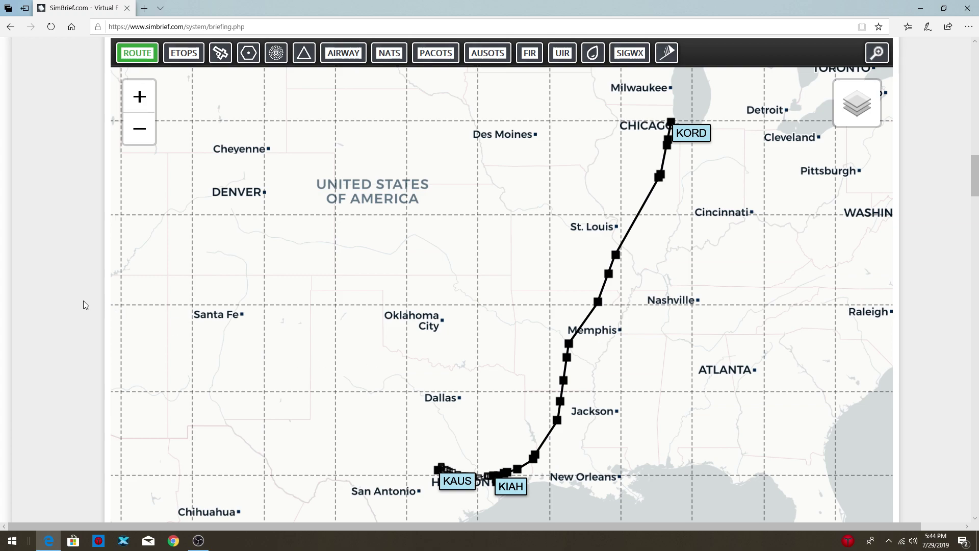
Step: Scroll down to the ROUTING section and the operational impacts table
scroll(84, 302, "down", 3)
scroll(85, 305, "down", 5)
scroll(85, 305, "down", 5)
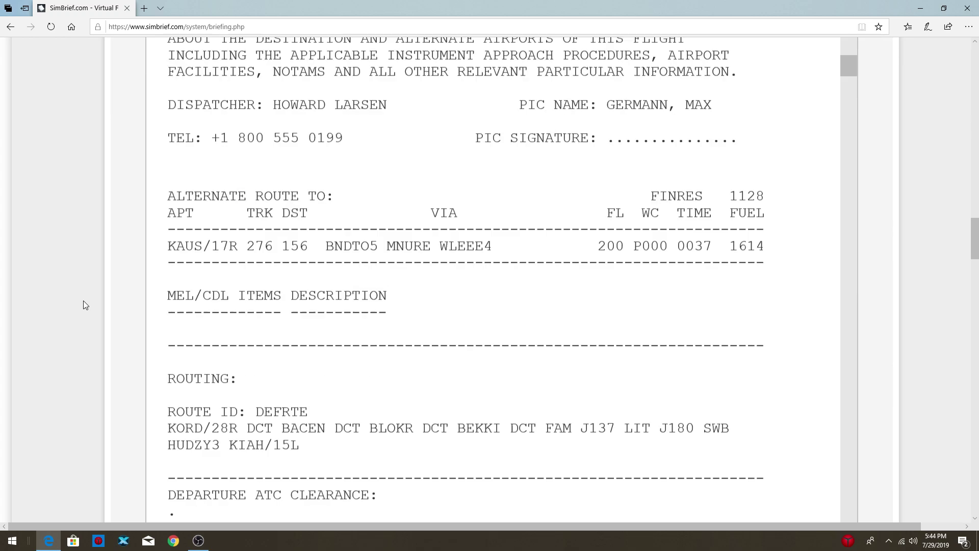
scroll(84, 305, "down", 3)
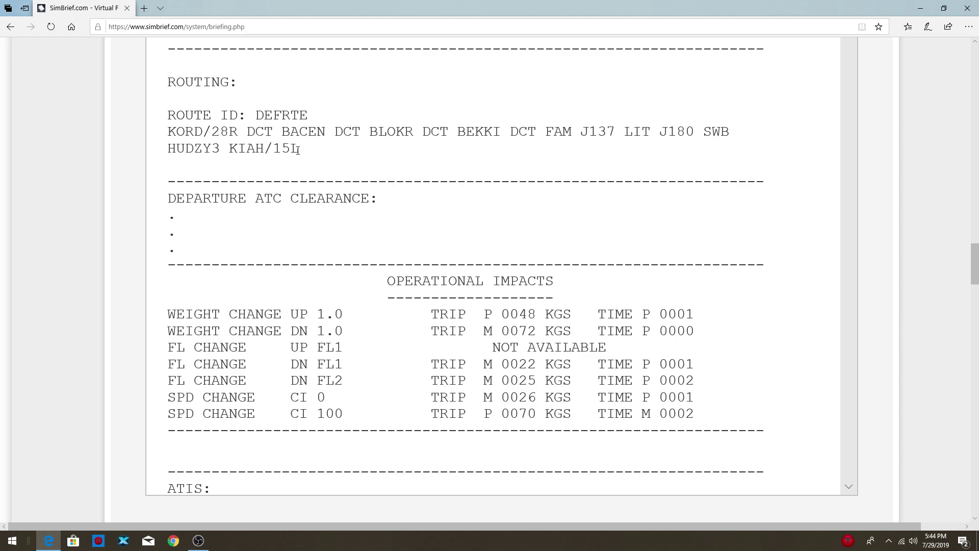
mouse_move(299, 151)
left_mouse_down()
mouse_move(157, 127)
mouse_move(157, 119)
left_mouse_up()
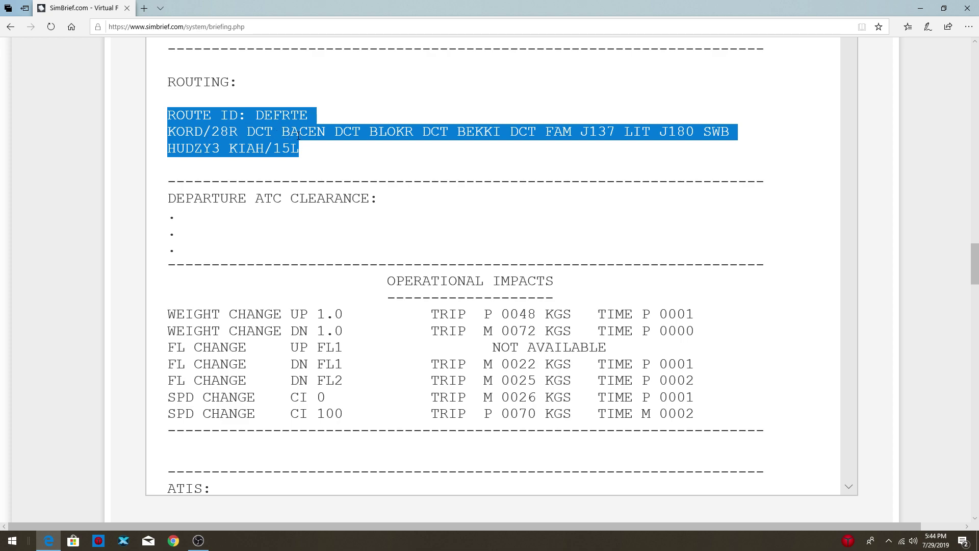
left_click(312, 149)
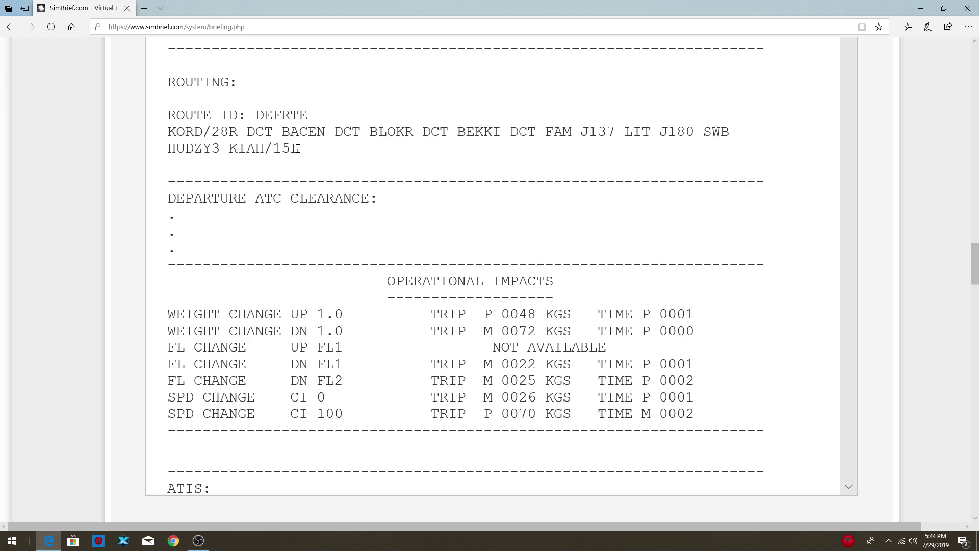
mouse_move(300, 148)
left_mouse_down()
mouse_move(184, 131)
mouse_move(165, 113)
left_mouse_up()
left_click(153, 122)
Step: Scroll up from ROUTING to the route map showing the KORD–KIAH track and KAUS alternate
scroll(81, 125, "up", 1)
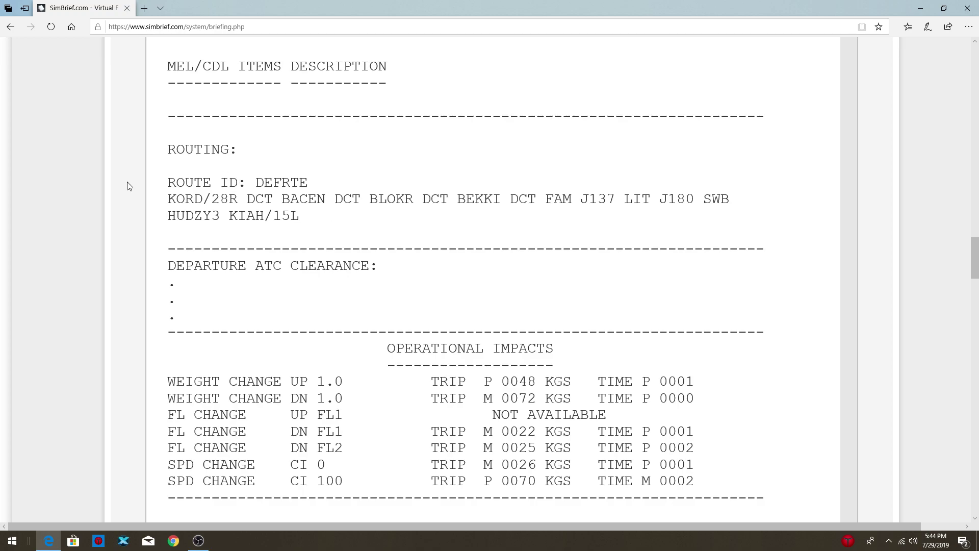
scroll(129, 186, "down", 5)
scroll(129, 186, "up", 6)
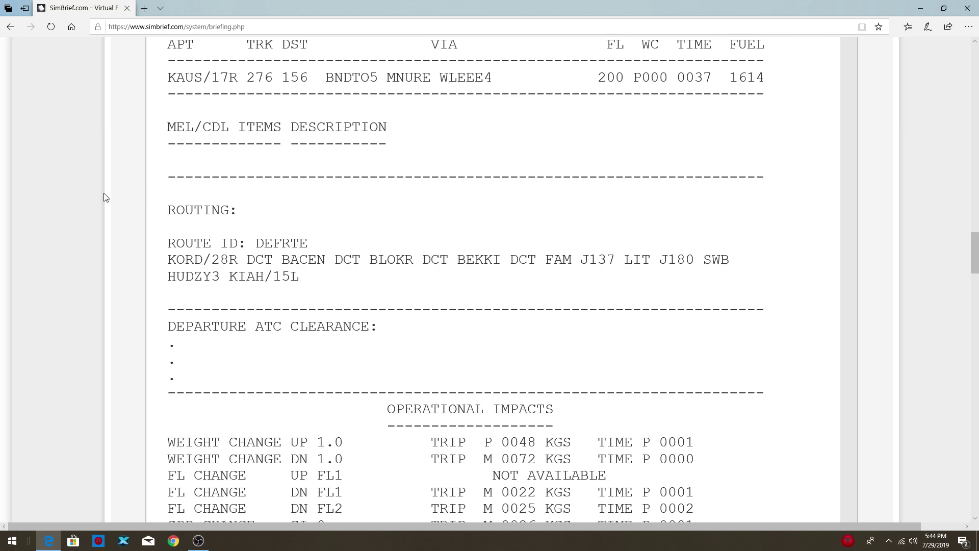
scroll(99, 203, "up", 5)
scroll(99, 203, "up", 3)
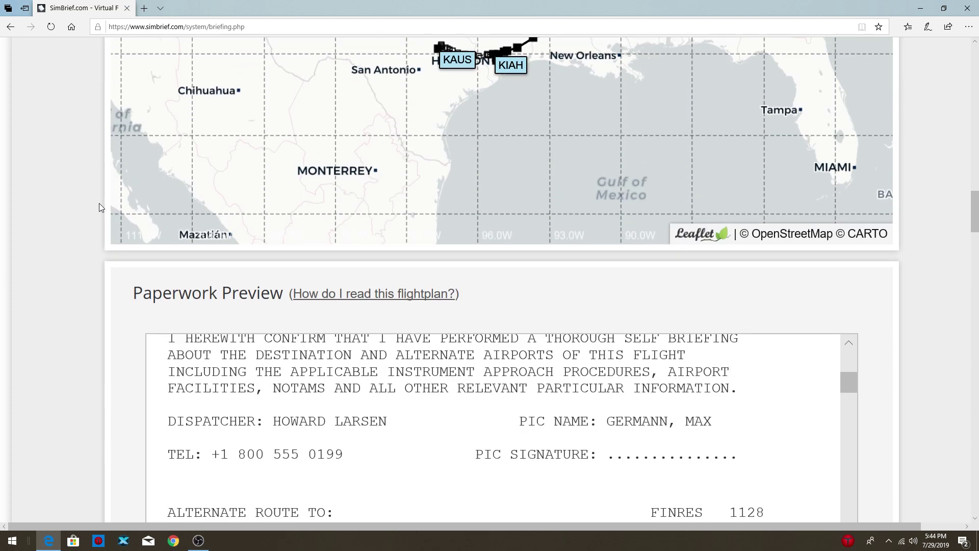
scroll(77, 201, "up", 5)
scroll(77, 202, "up", 2)
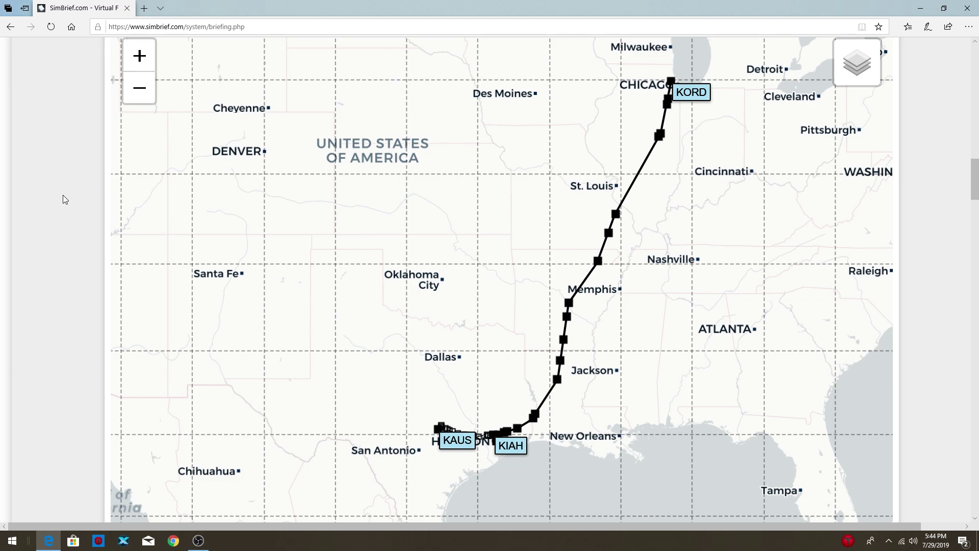
scroll(26, 242, "up", 3)
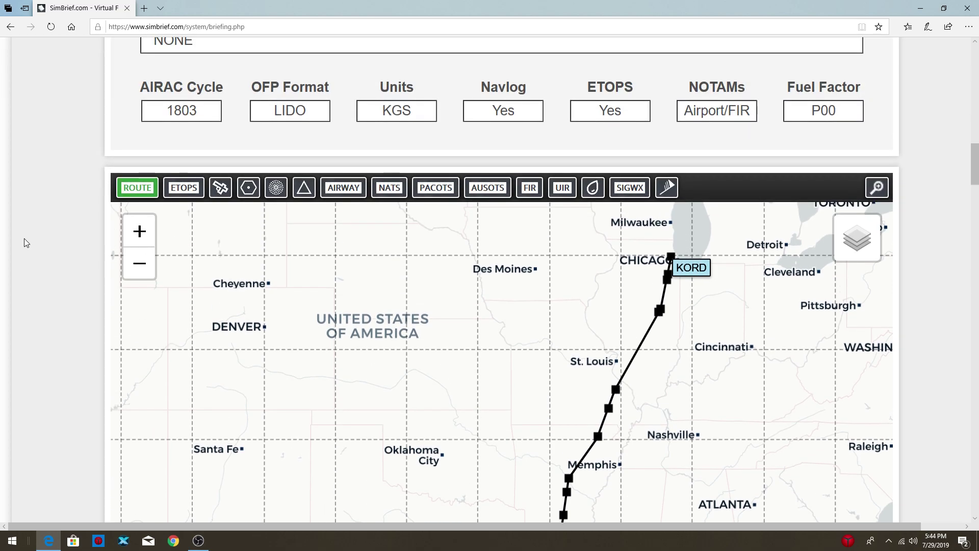
scroll(24, 238, "down", 2)
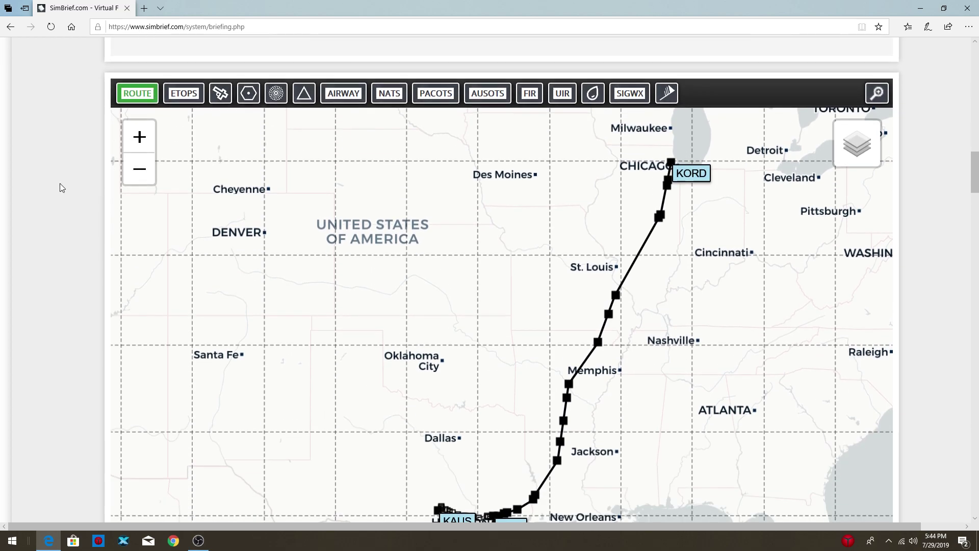
Step: Close the Edge window holding the simBrief briefing
left_click(127, 9)
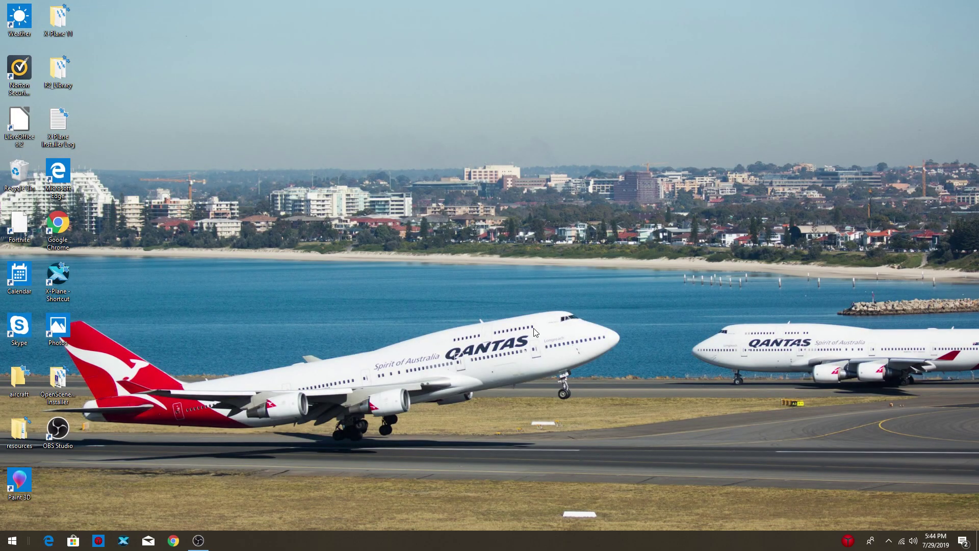